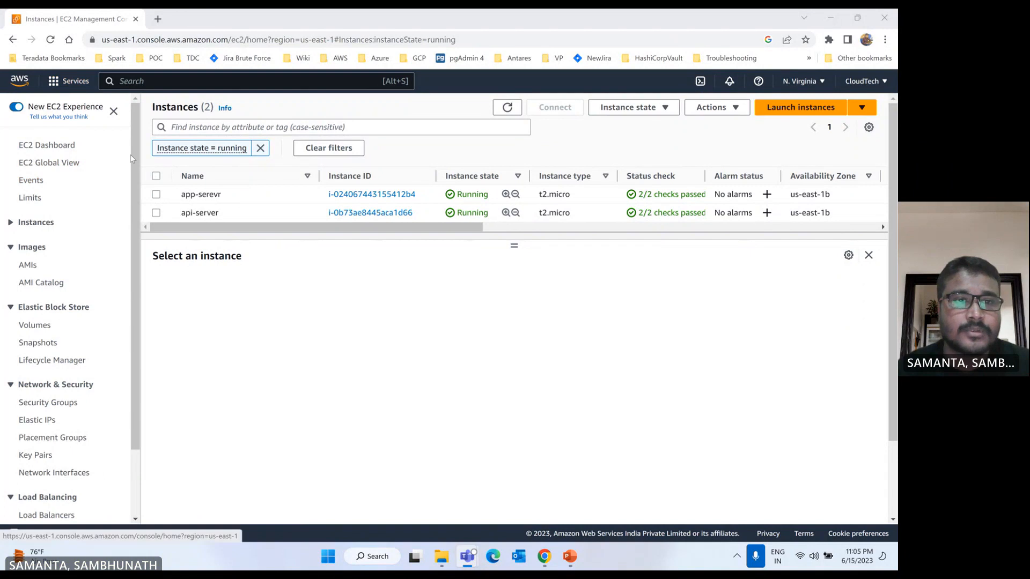
Step: Open the EBS volumes list and name volume vol-054f382d28d945156 "app-vl"
click(37, 325)
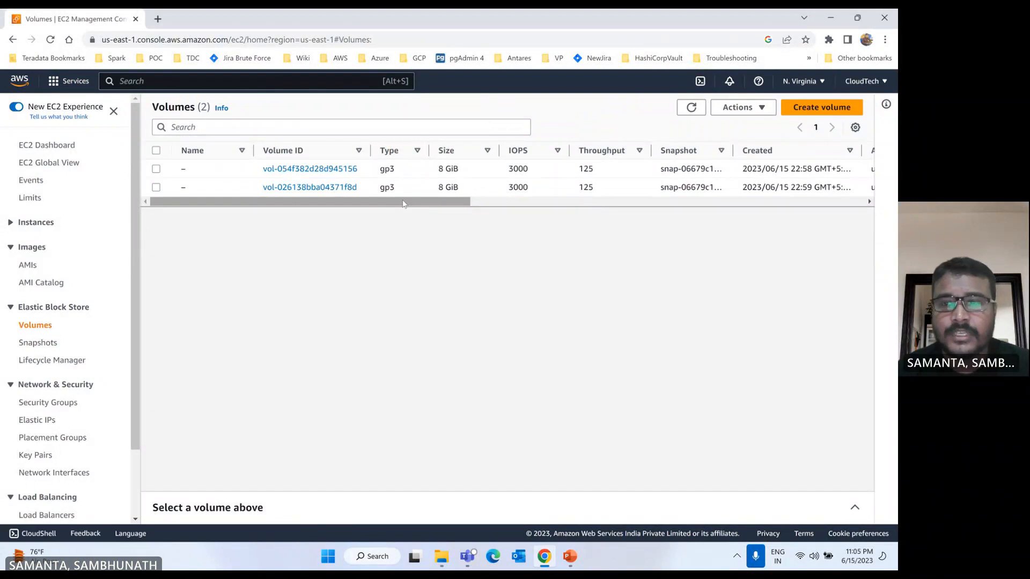
drag(394, 204, 300, 220)
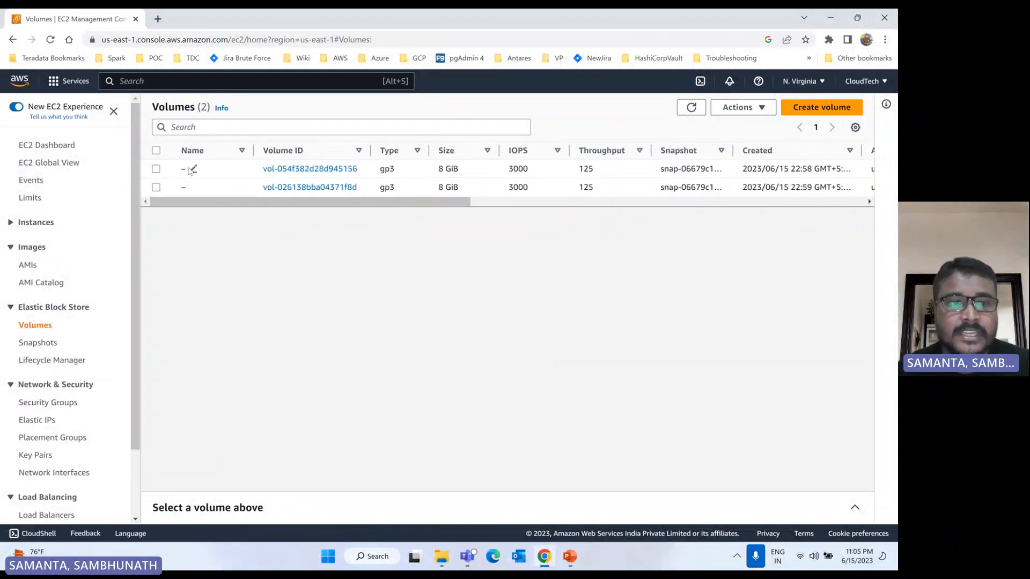
click(193, 169)
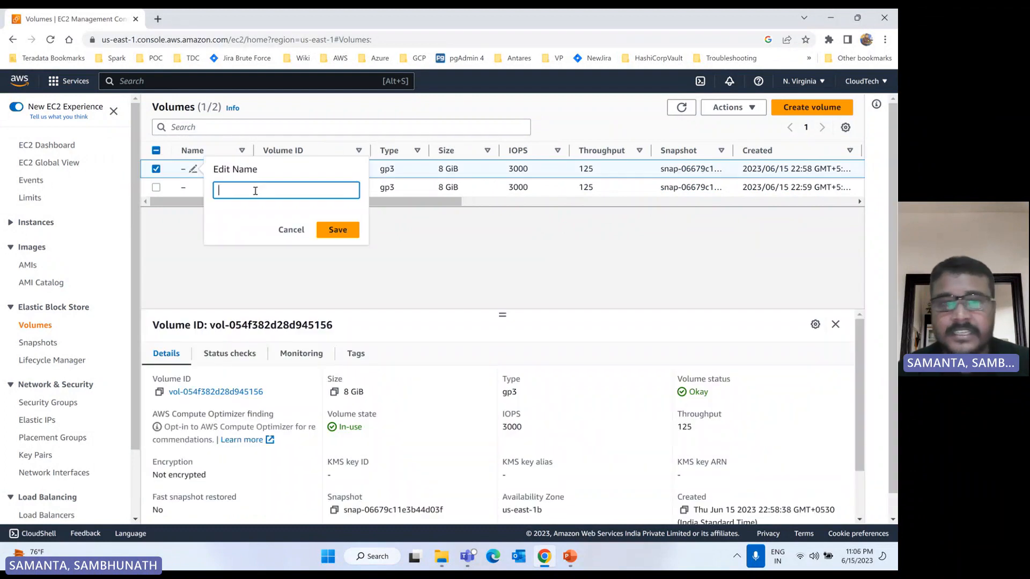
text(app)
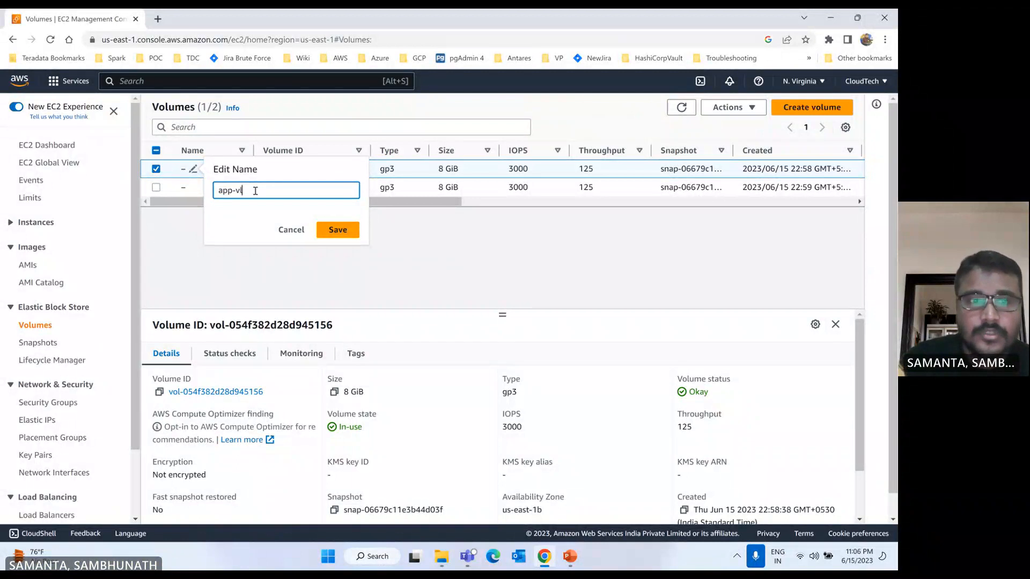
text(-vl)
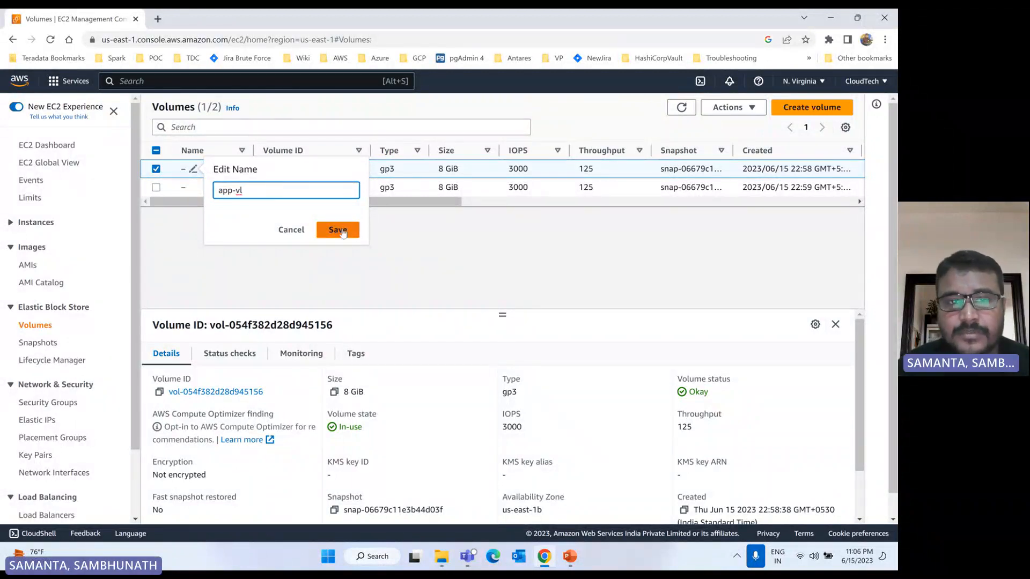
click(341, 230)
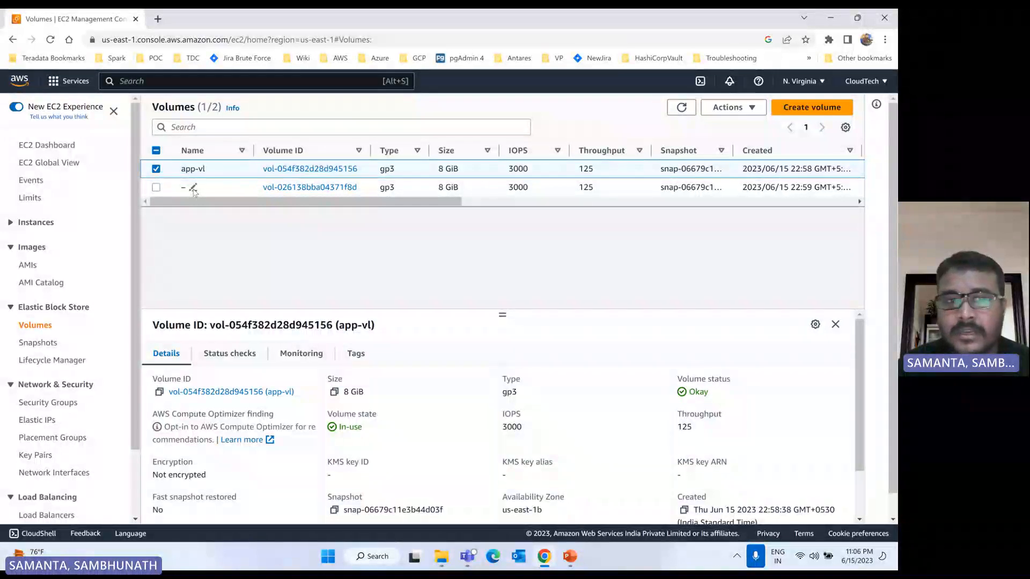
Step: Name the remaining unnamed volume, vol-026138bba04371f8d, "api-vl"
click(193, 187)
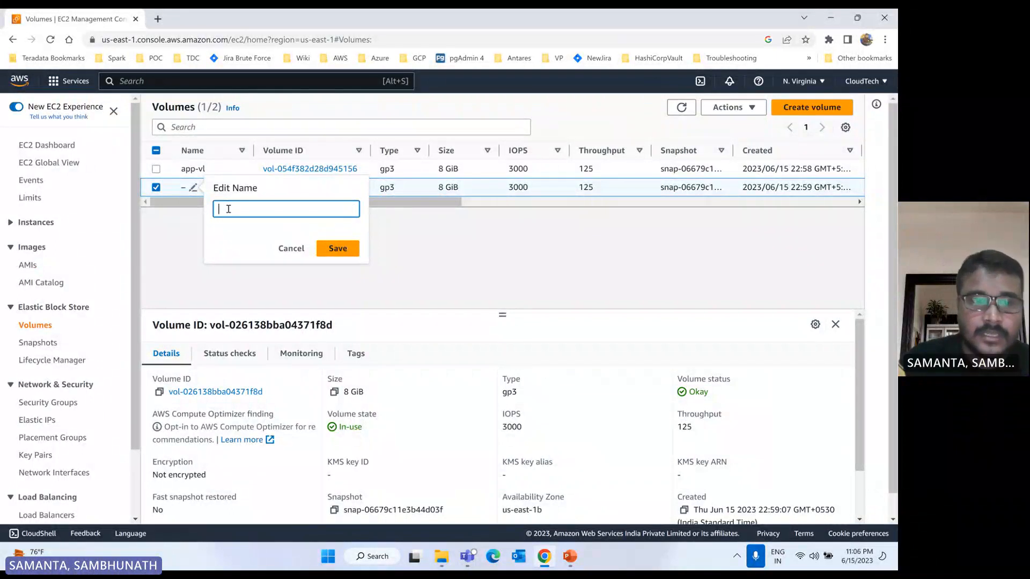
text(ap)
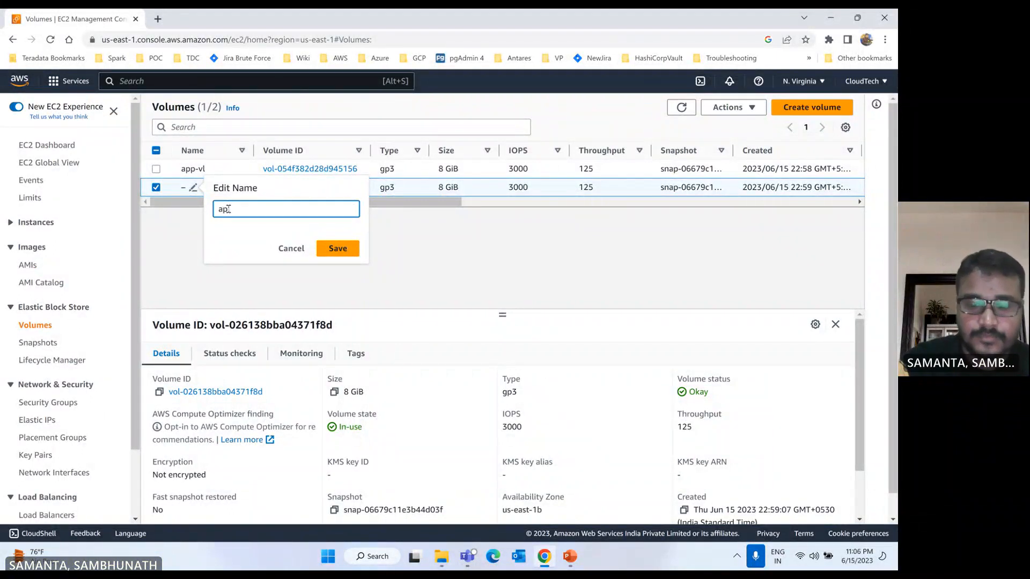
text(i-vl)
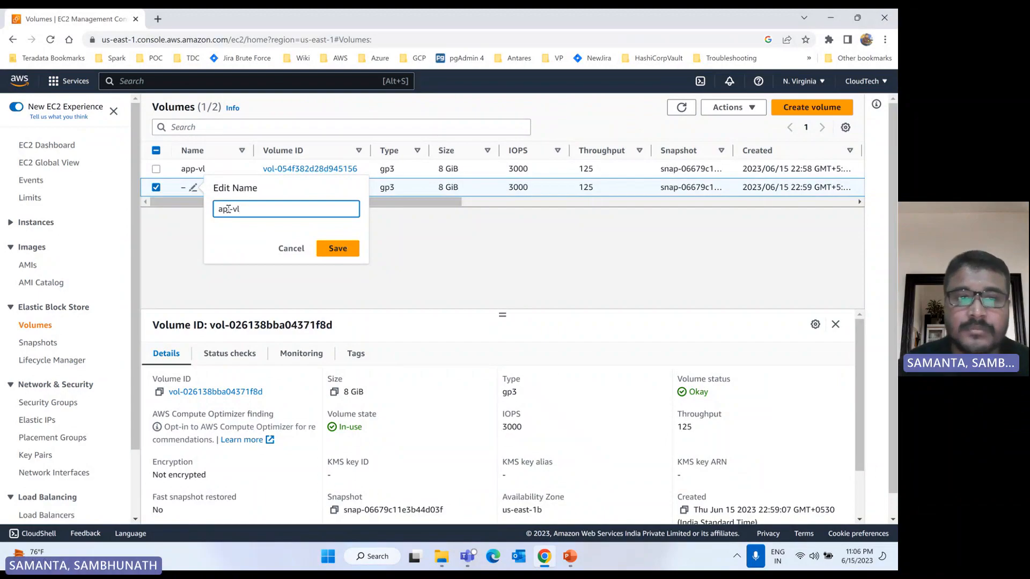
click(337, 249)
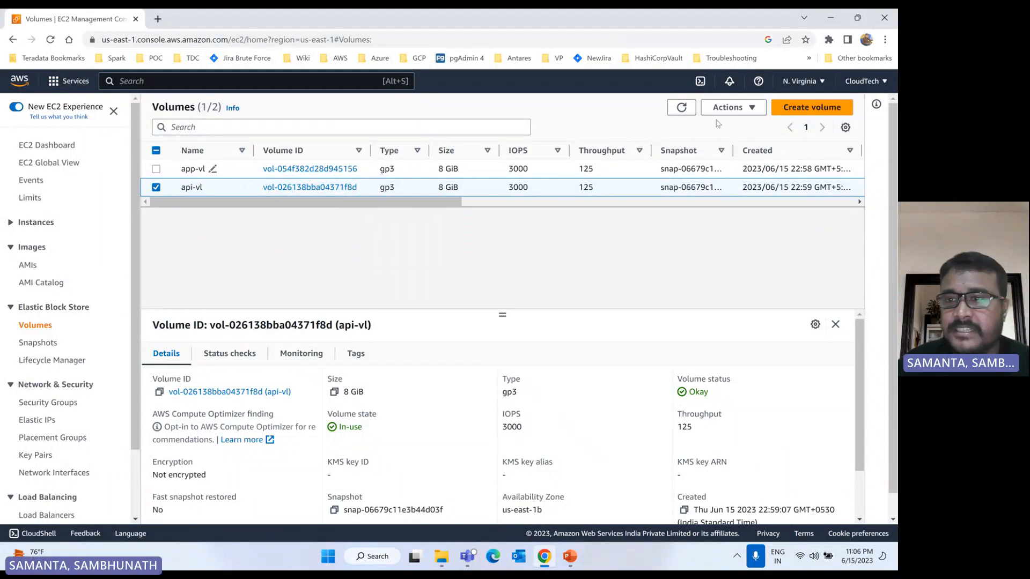
Step: Start creating a new volume, choose Cold HDD (sc1) as its volume type and open the help on IOPS
click(810, 110)
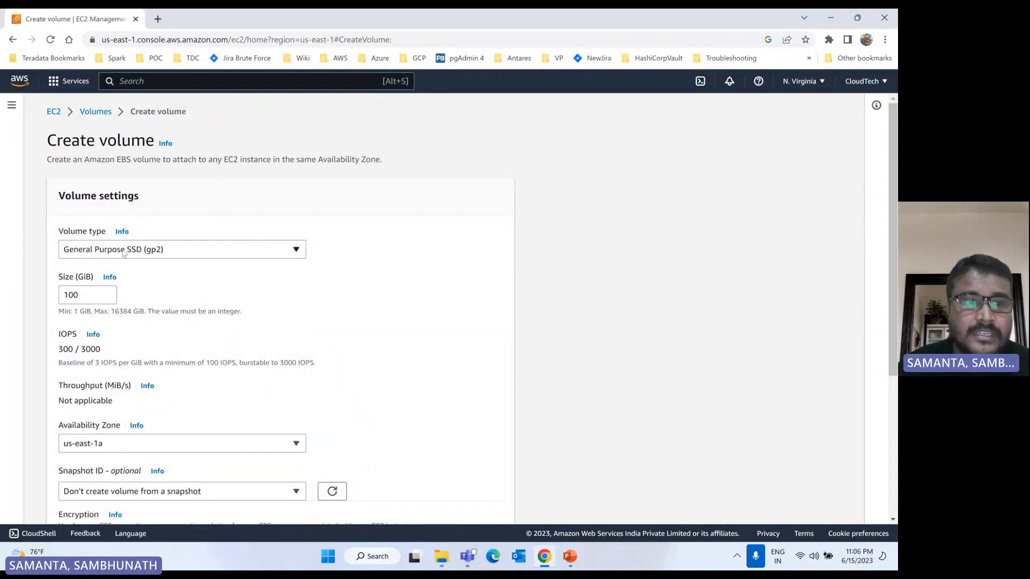
click(145, 250)
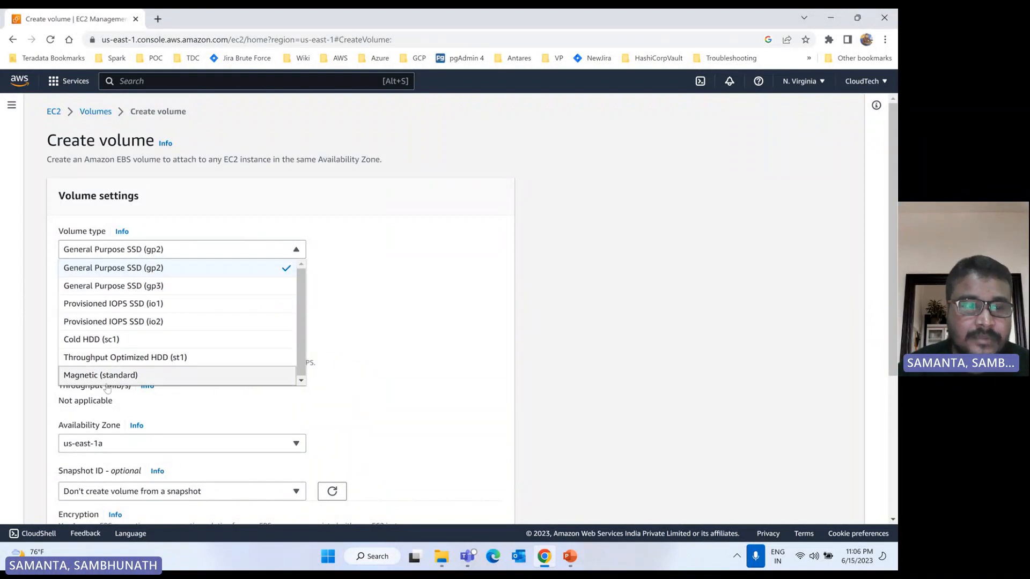
click(322, 231)
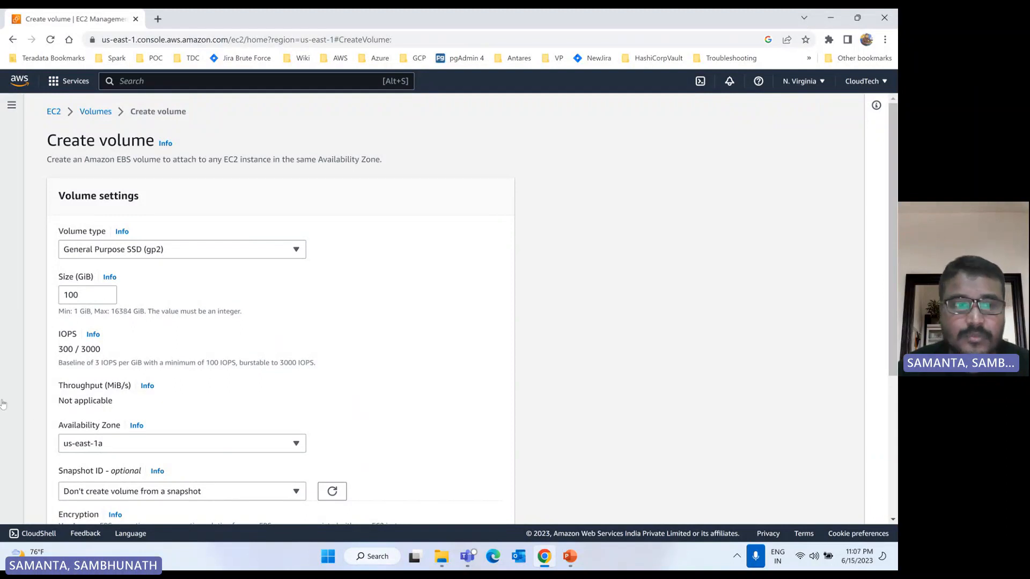
click(215, 255)
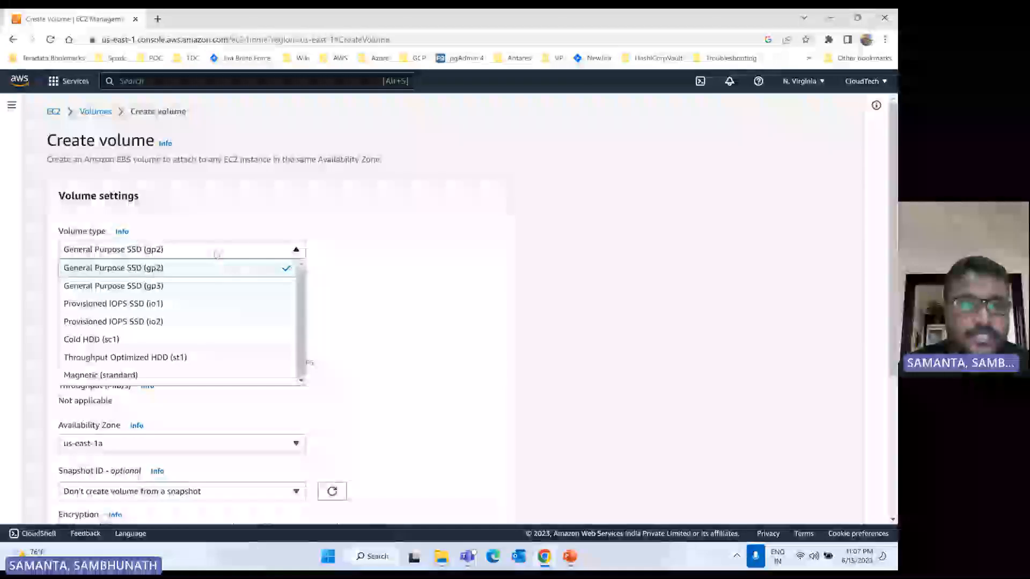
click(117, 339)
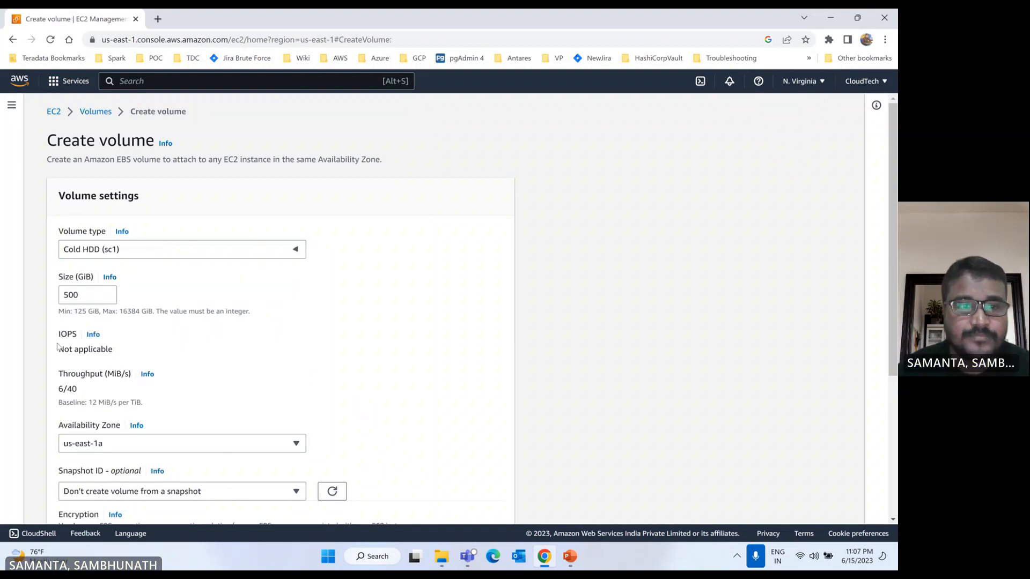
click(93, 334)
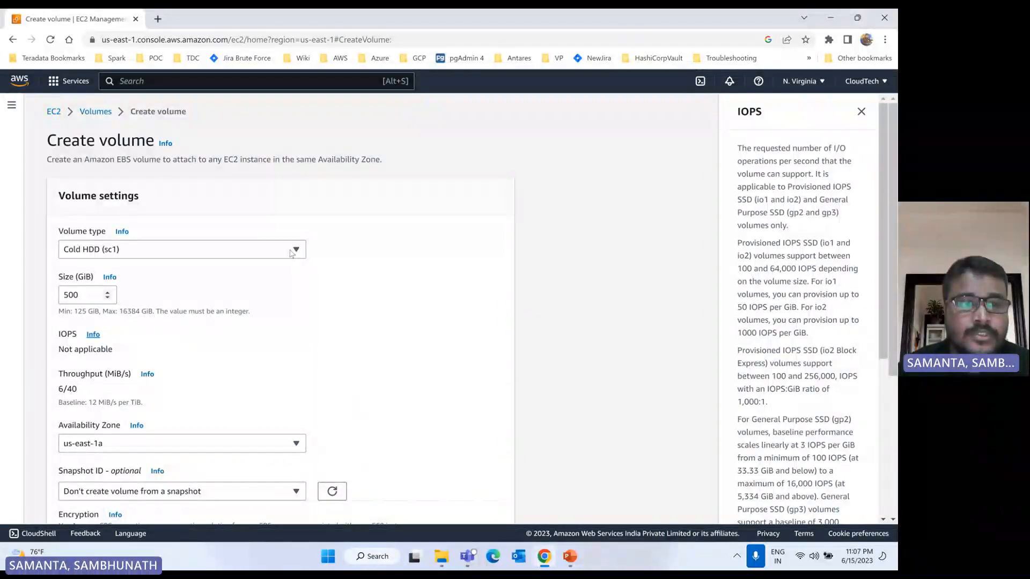
Step: Try General Purpose SSD (gp3) as the volume type
click(291, 252)
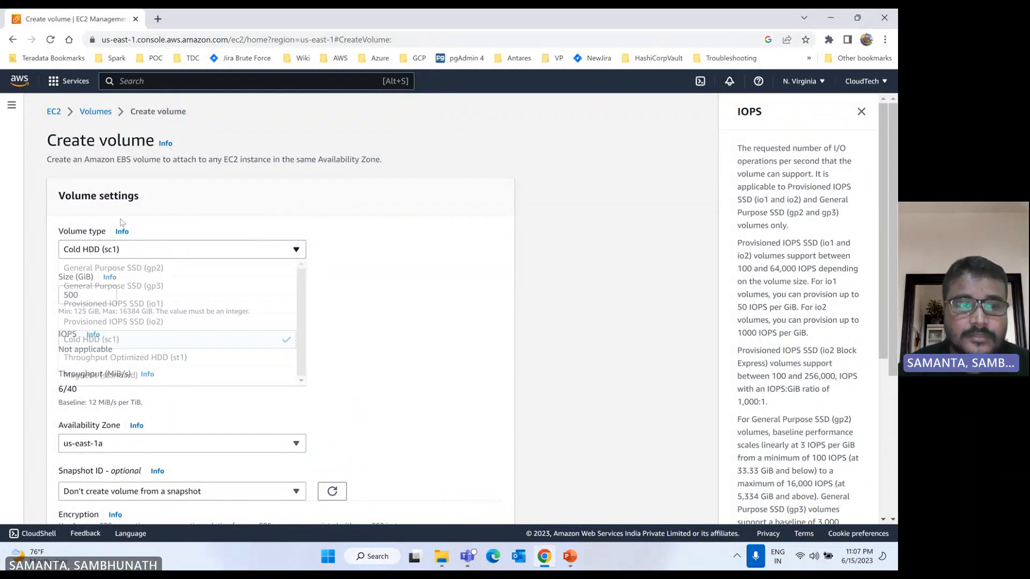
click(132, 250)
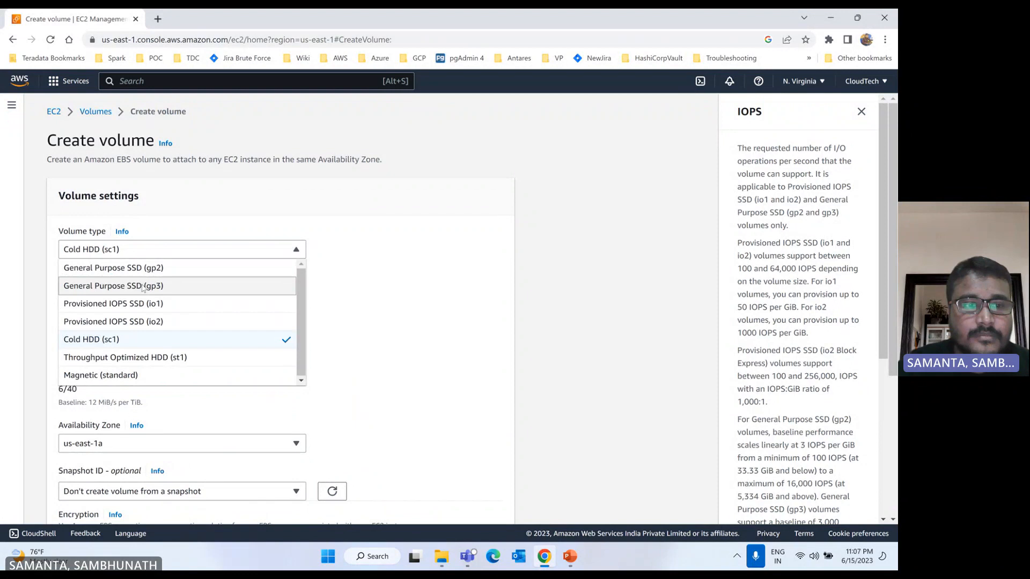
click(142, 288)
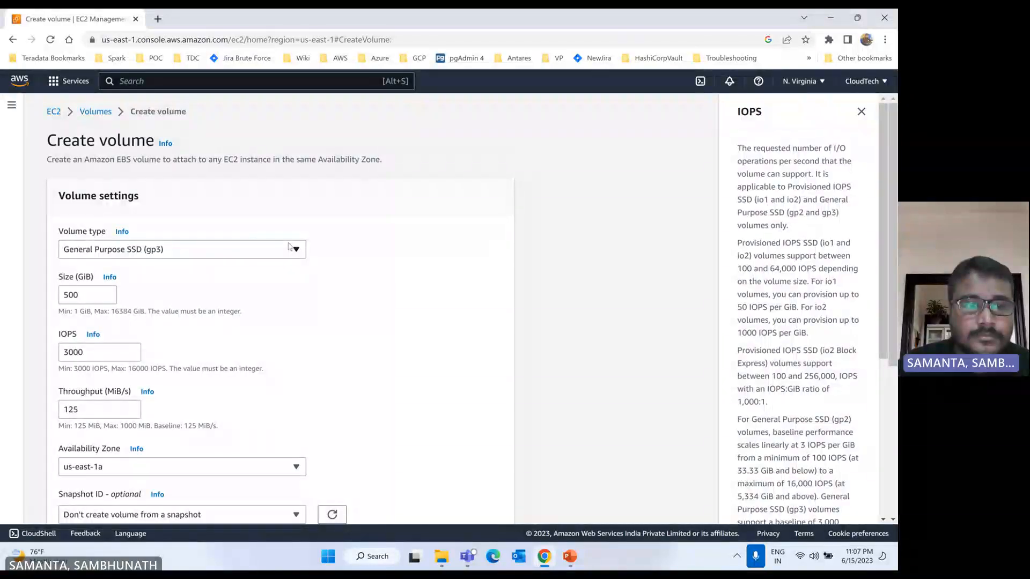
Step: Set the volume type to General Purpose SSD (gp2) and create the 500 GiB volume in us-east-1a, unencrypted and without a snapshot
click(290, 247)
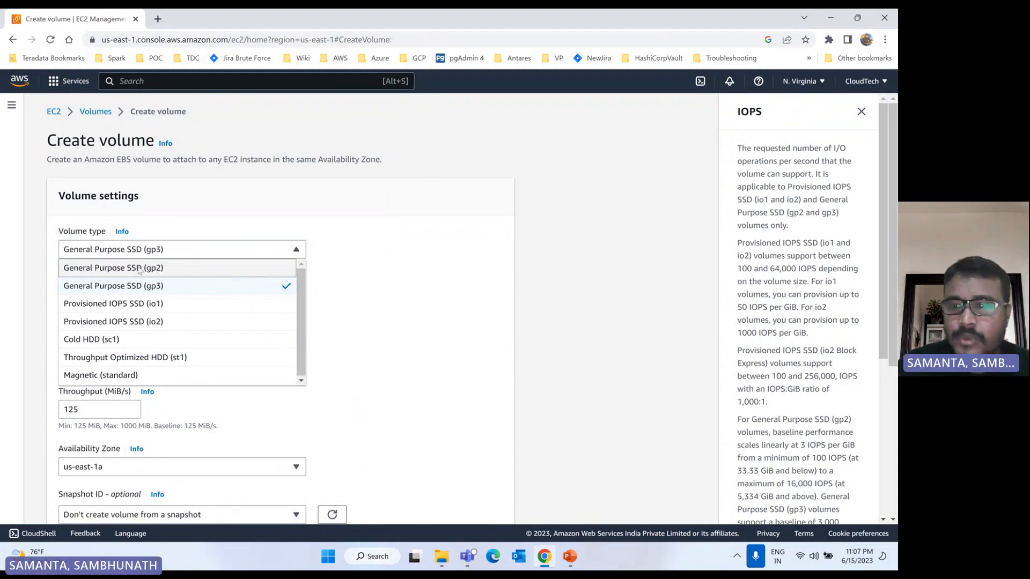
click(139, 268)
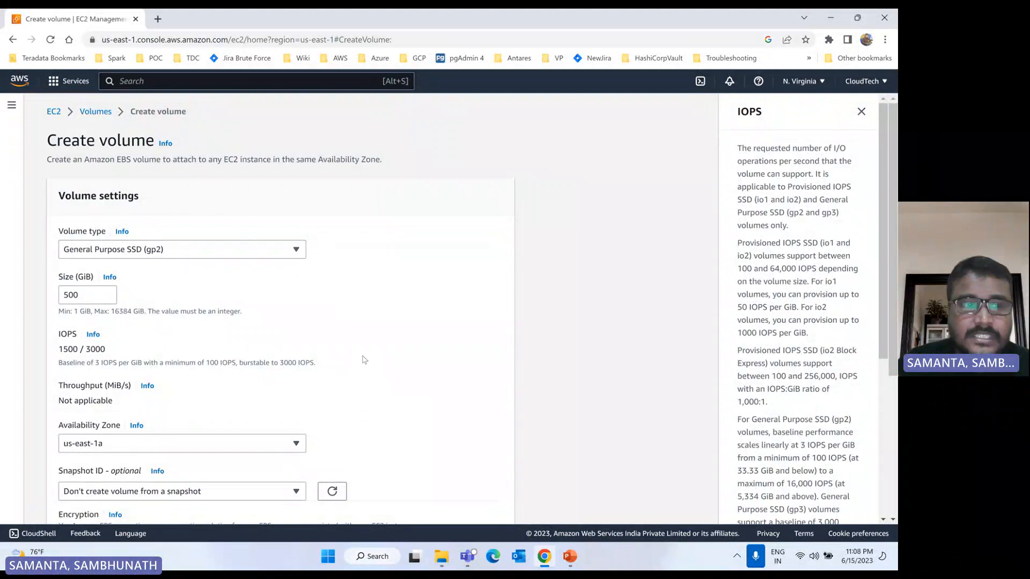
scroll(365, 360, down, 1)
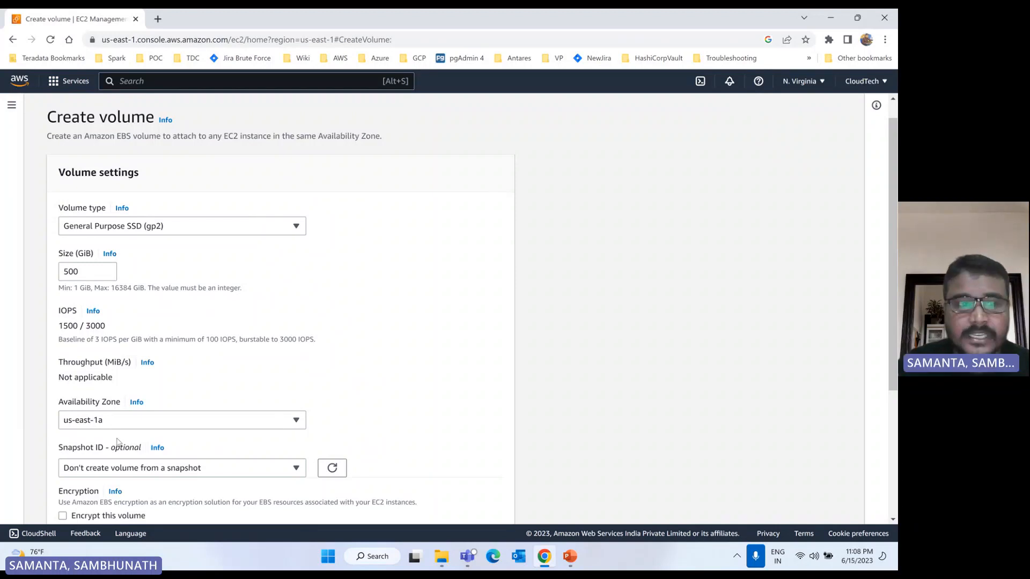
scroll(117, 441, down, 2)
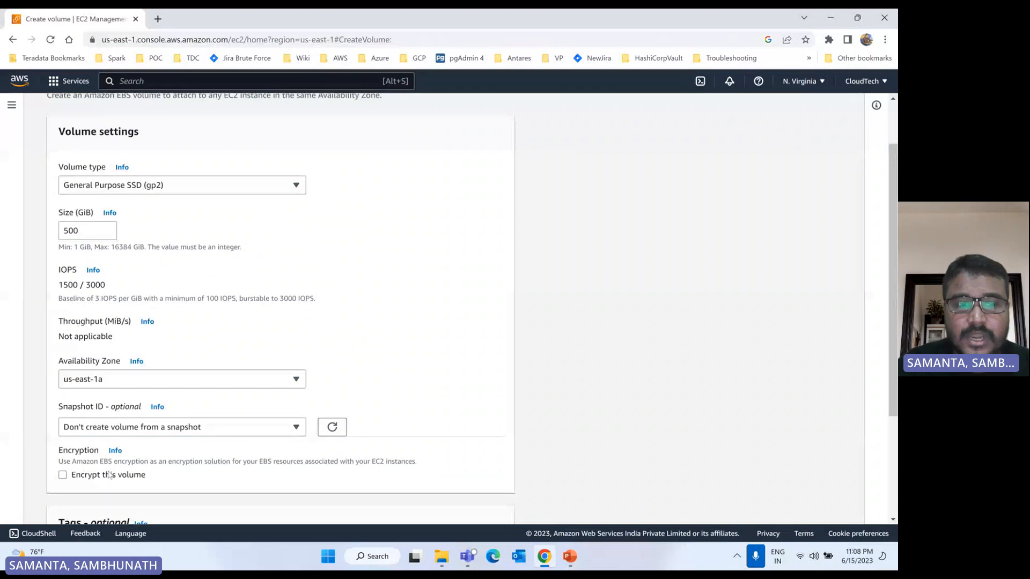
scroll(86, 459, down, 2)
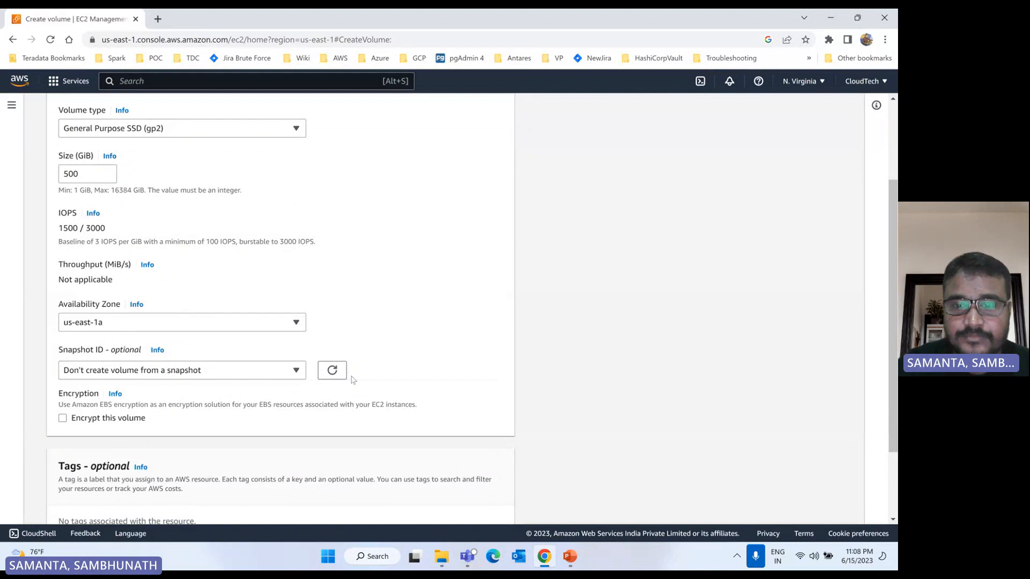
scroll(352, 380, down, 2)
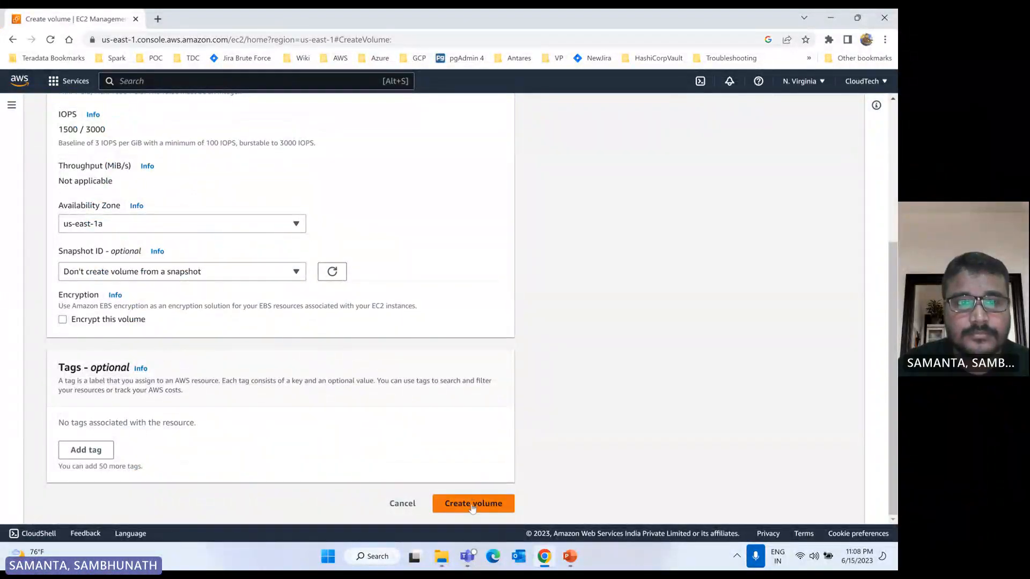
click(472, 504)
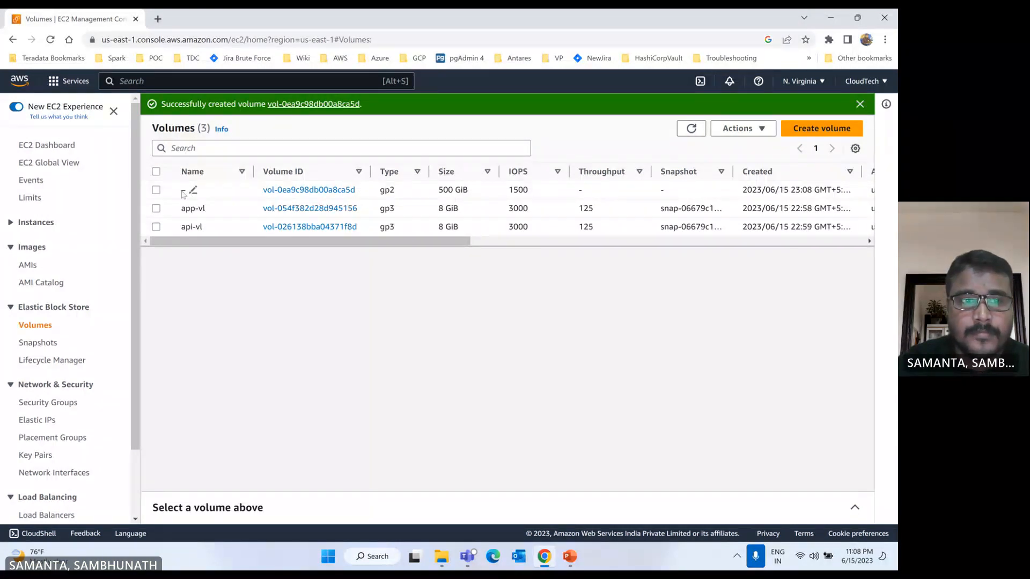
Step: Name the newly created 500 GiB volume "custom-app-vl"
click(193, 191)
text(d)
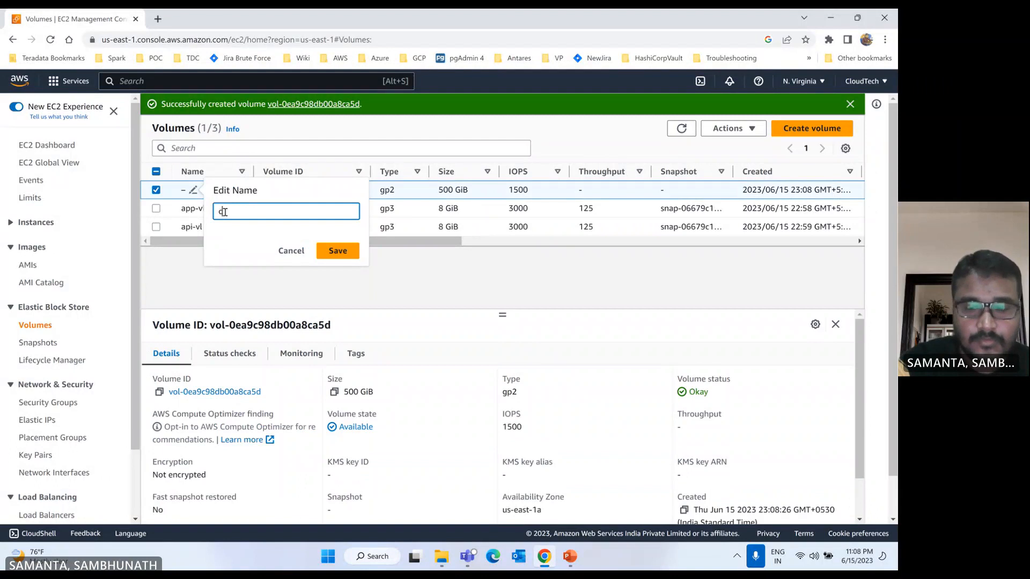
text(usto)
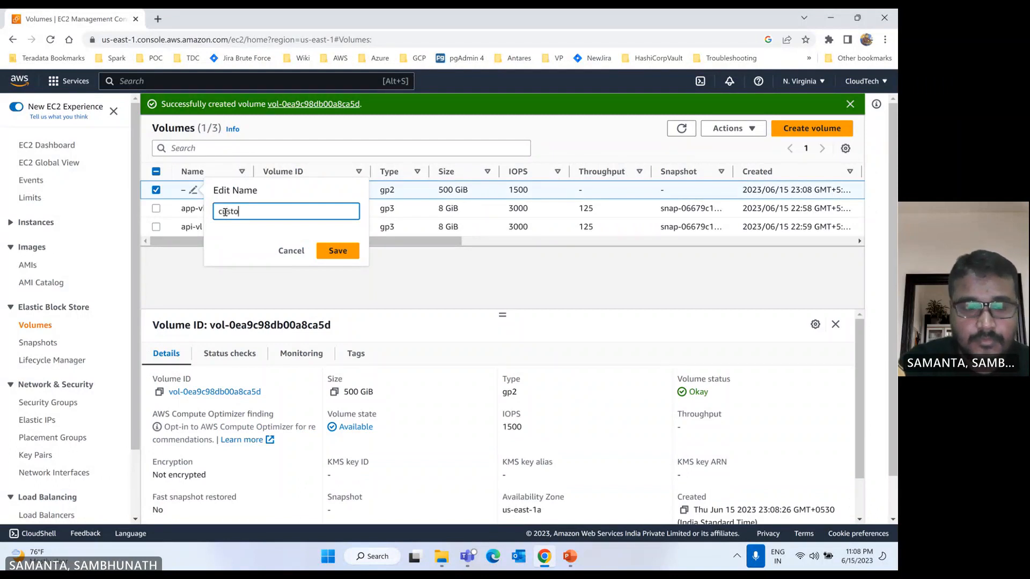
text(me-app)
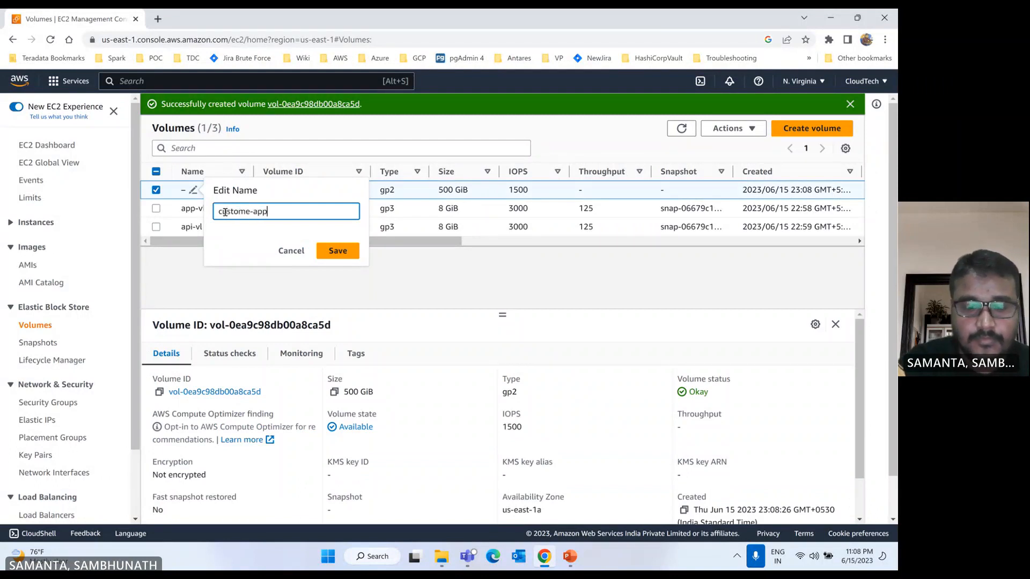
text(-vl)
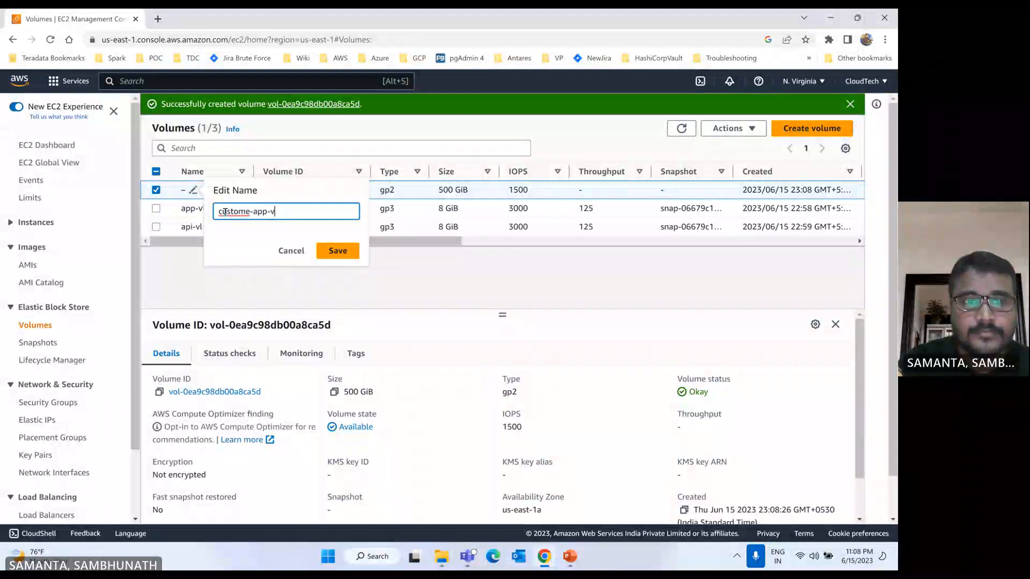
click(251, 212)
key(BackSpace)
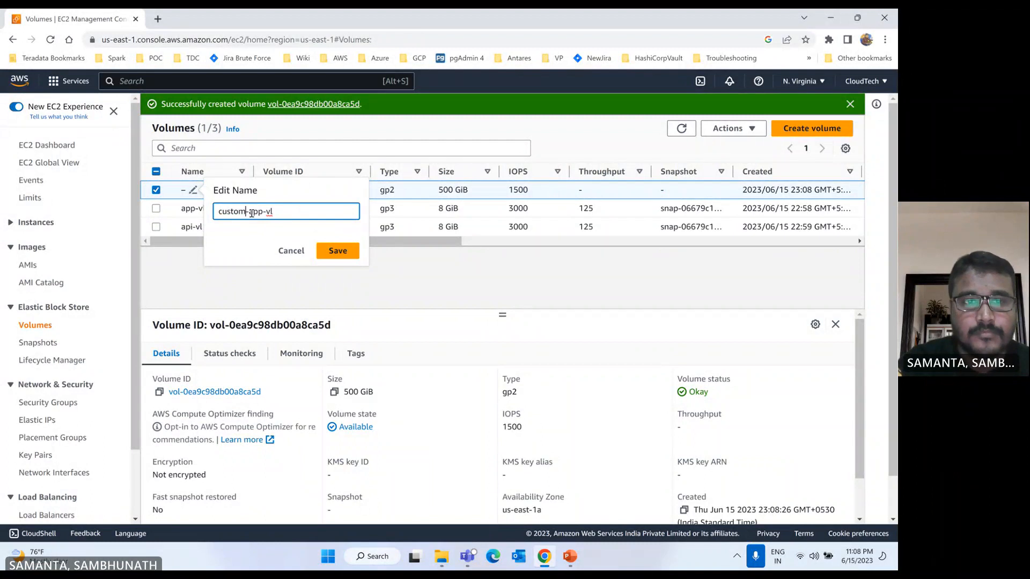
click(335, 251)
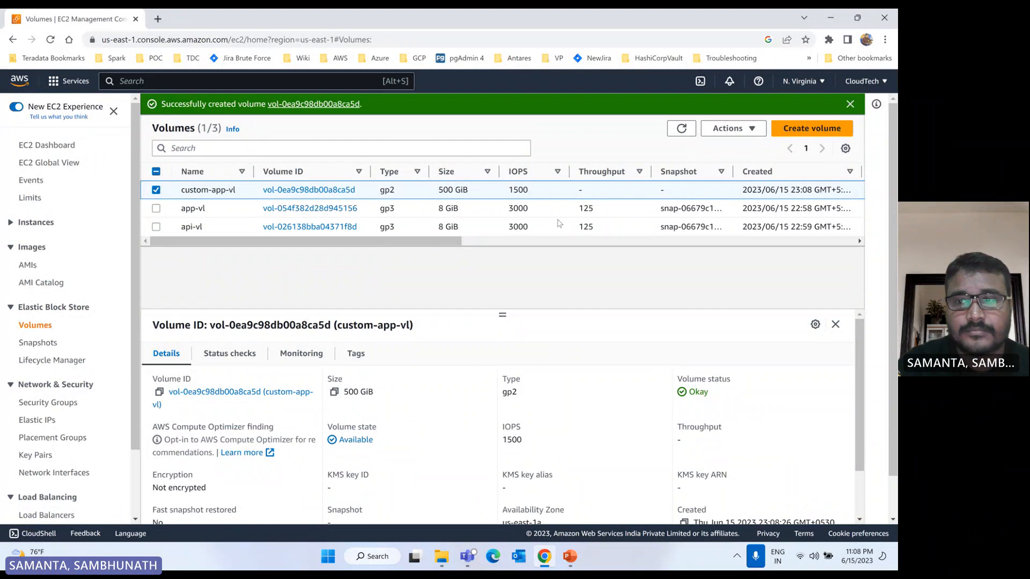
Step: Create another General Purpose SSD (gp2) volume of 100 GiB in Availability Zone us-east-1b, without a snapshot
scroll(558, 220, right, 1)
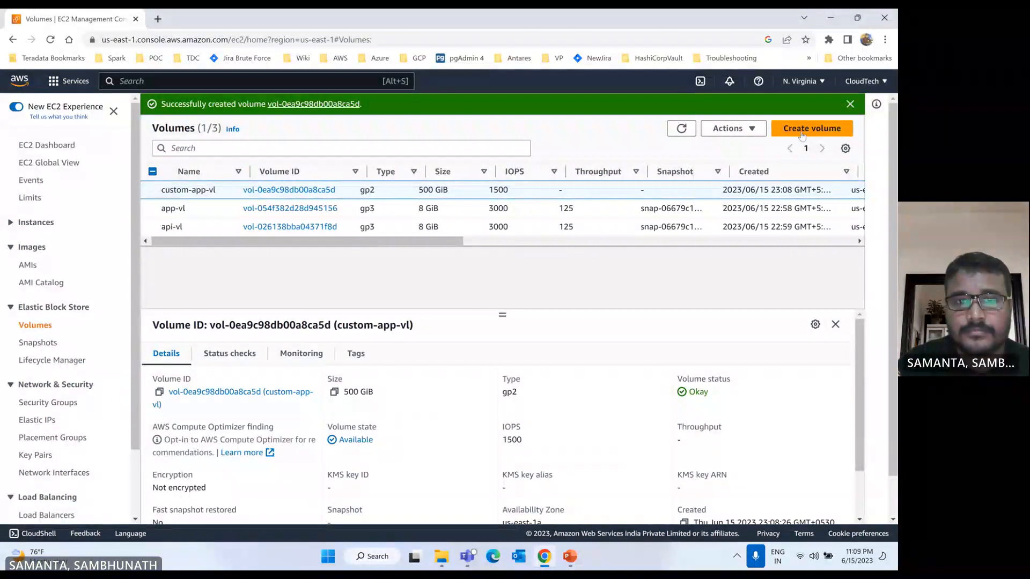
scroll(803, 136, right, 1)
click(799, 129)
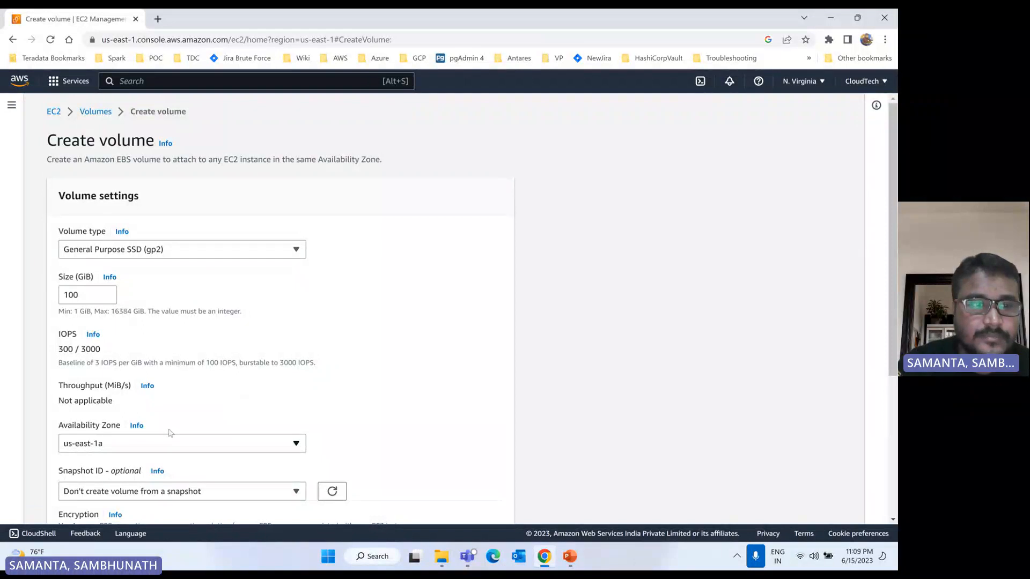
click(247, 444)
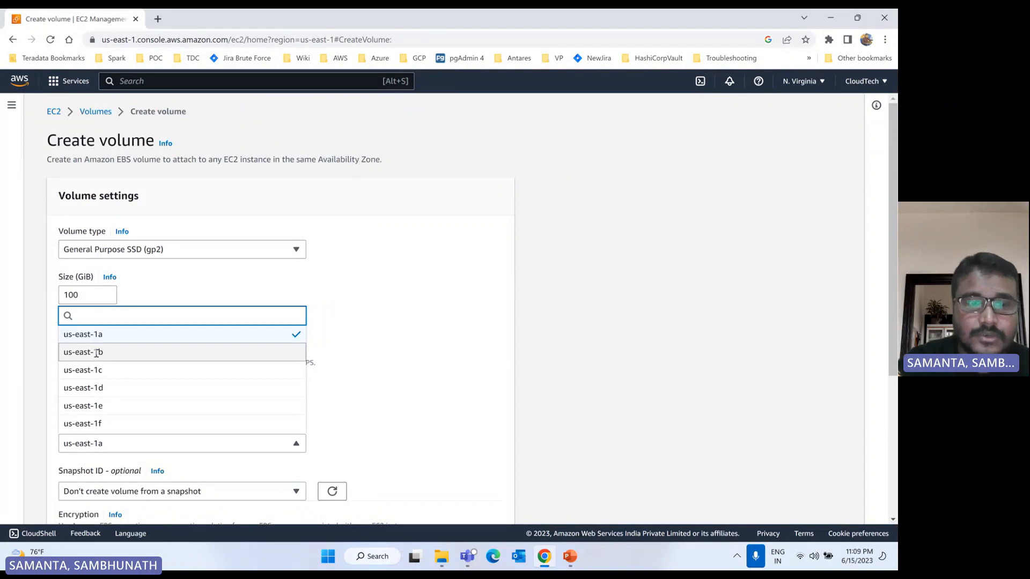
click(96, 353)
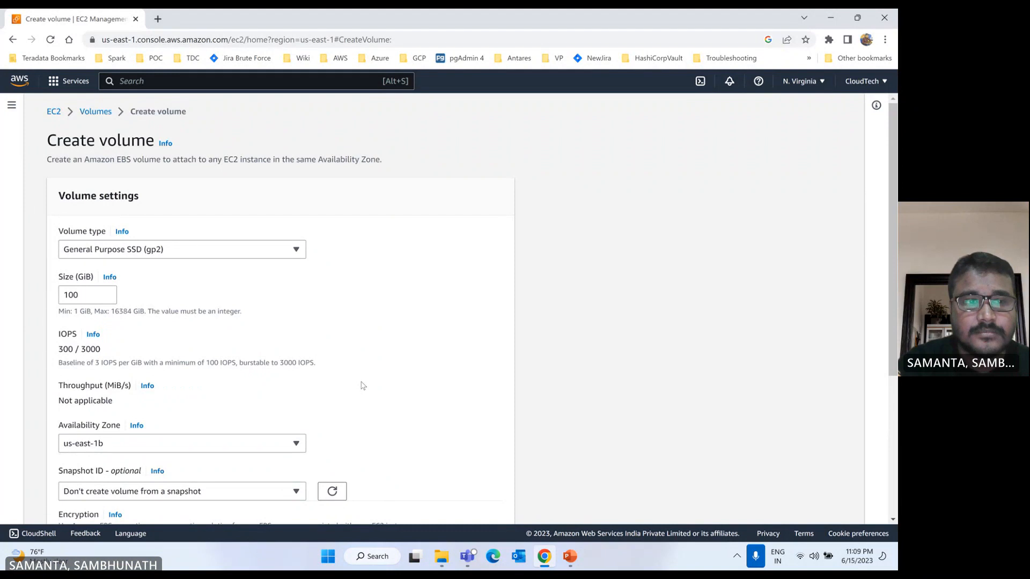
scroll(362, 386, down, 4)
click(473, 504)
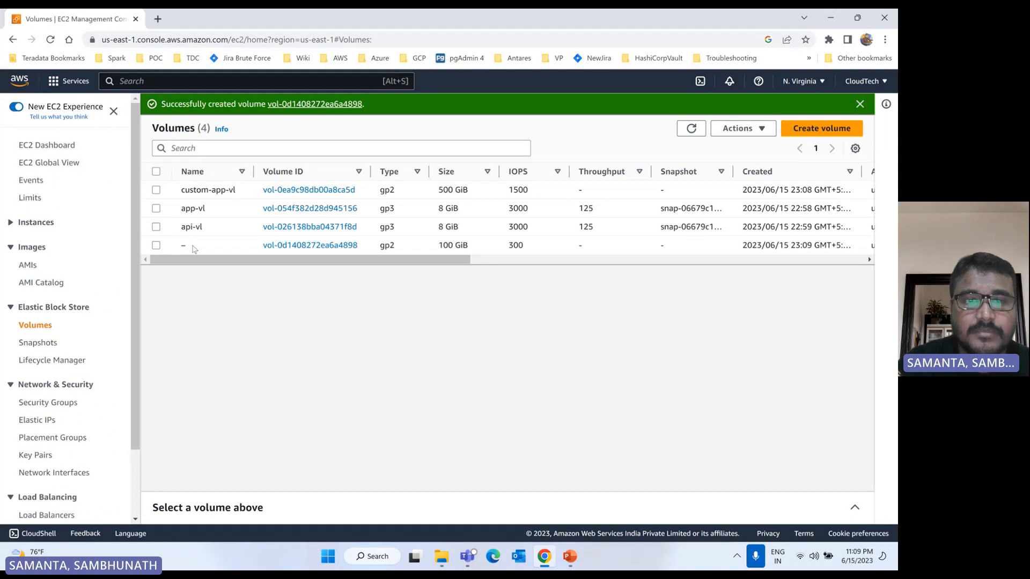
Step: Name the newly created 100 GiB volume "custom-app-1b-vl"
mouse_move(193, 246)
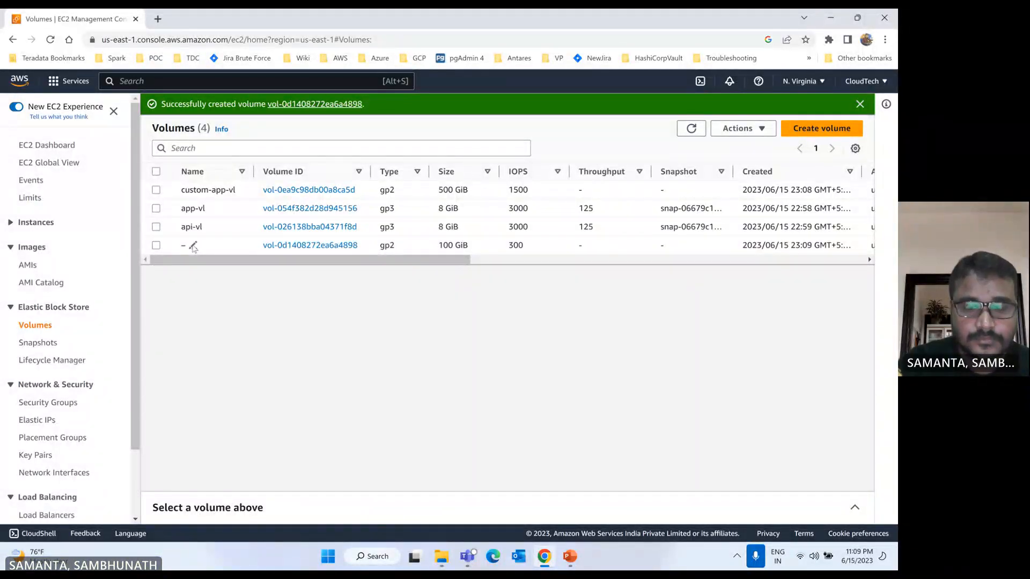
click(192, 245)
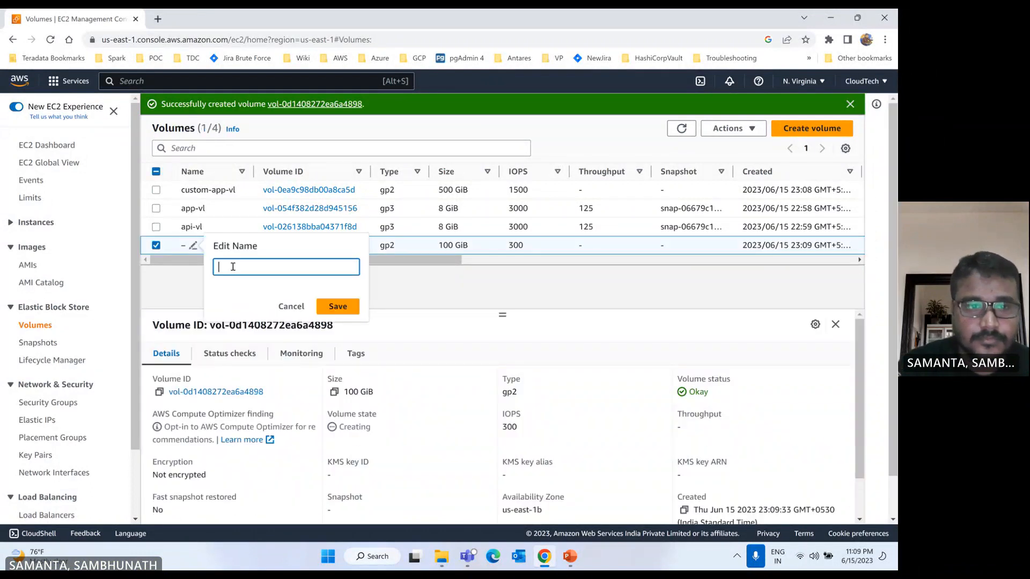
text(custom-)
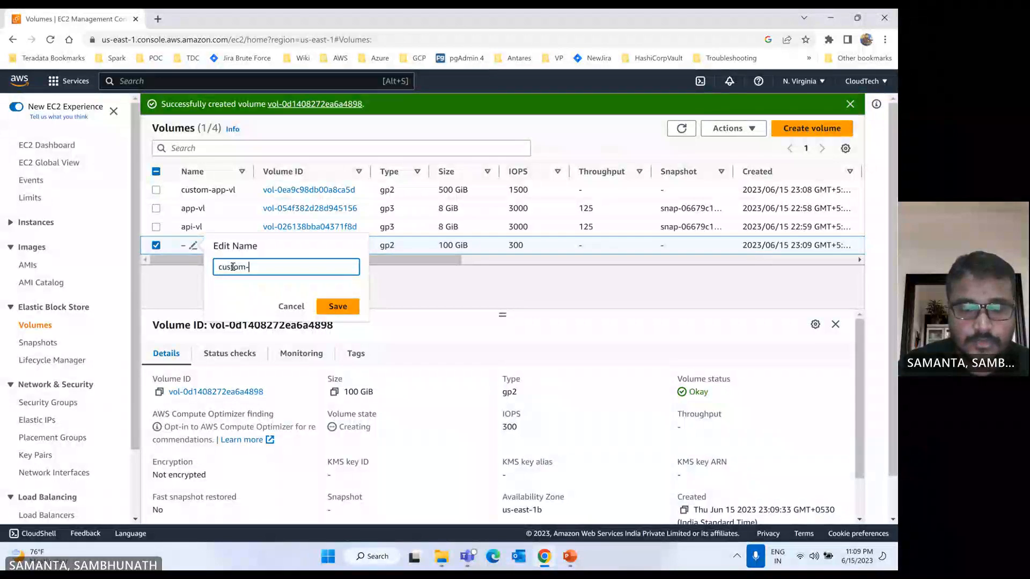
text(a)
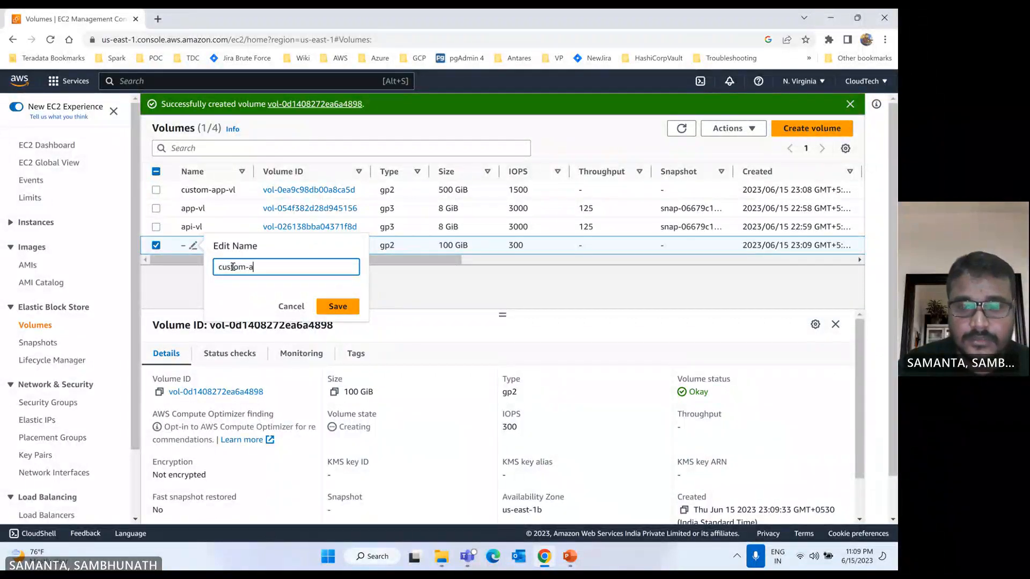
text(pp-1b)
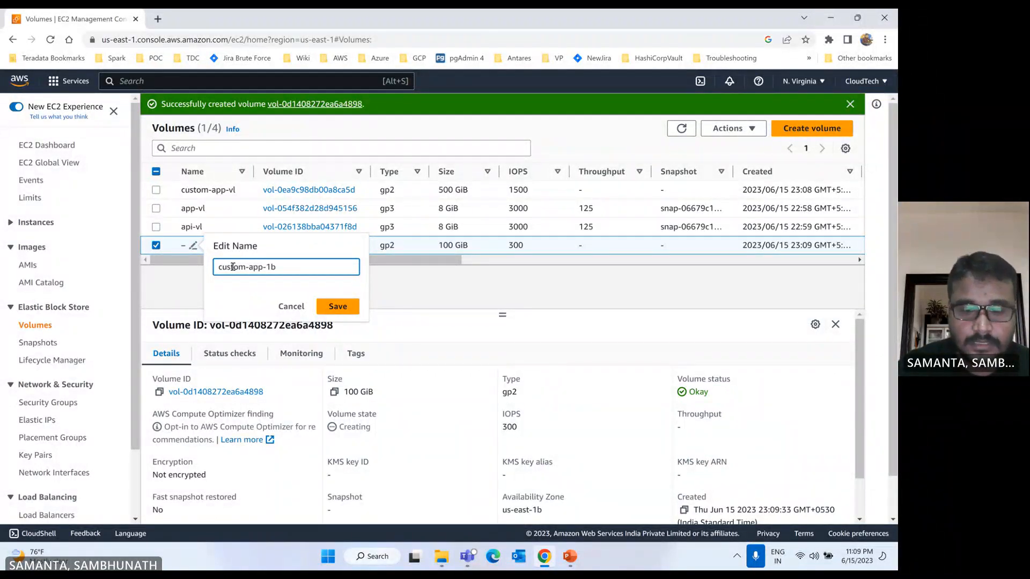
text(-l)
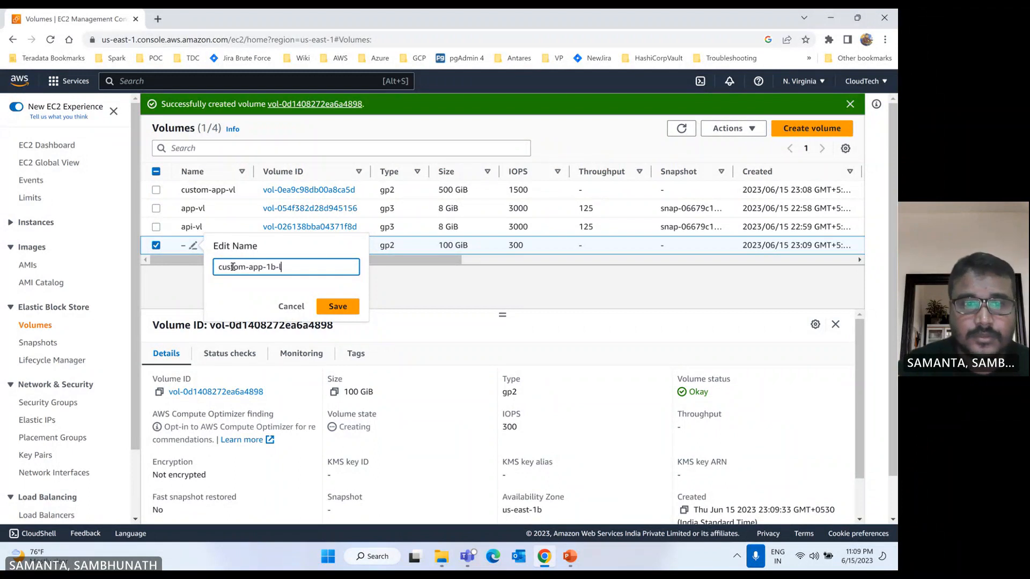
key(BackSpace)
text(vl)
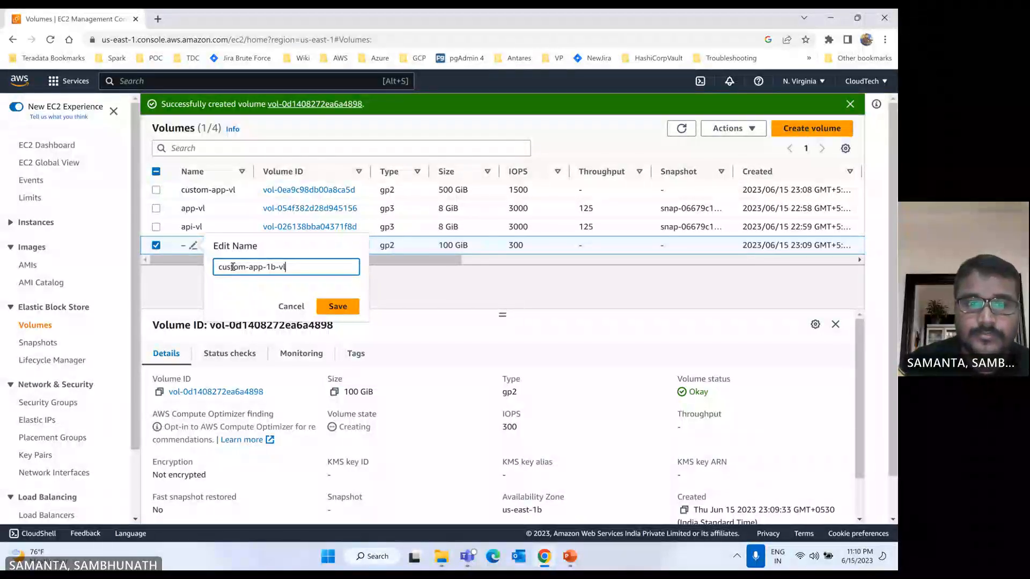
click(339, 306)
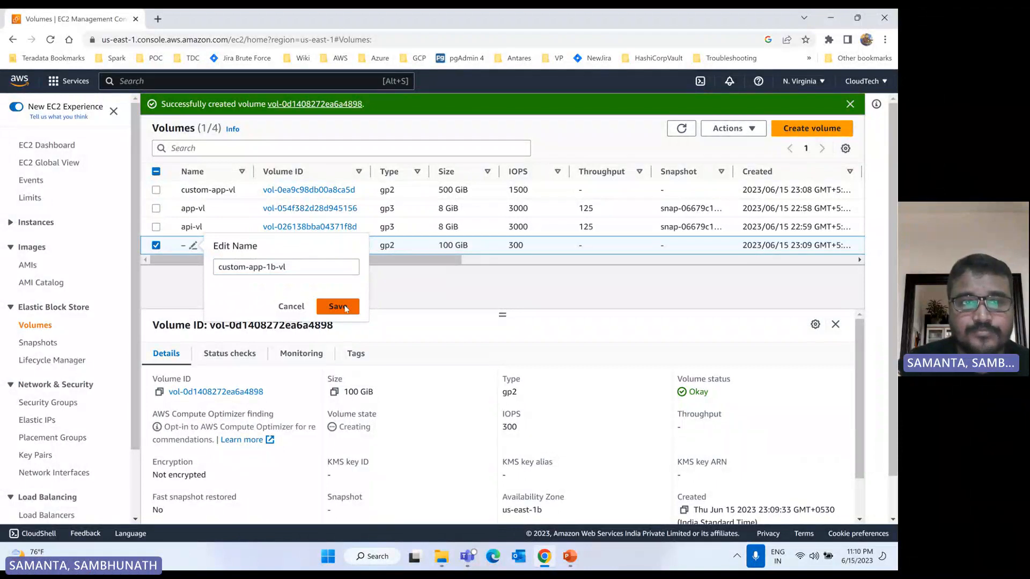
click(346, 307)
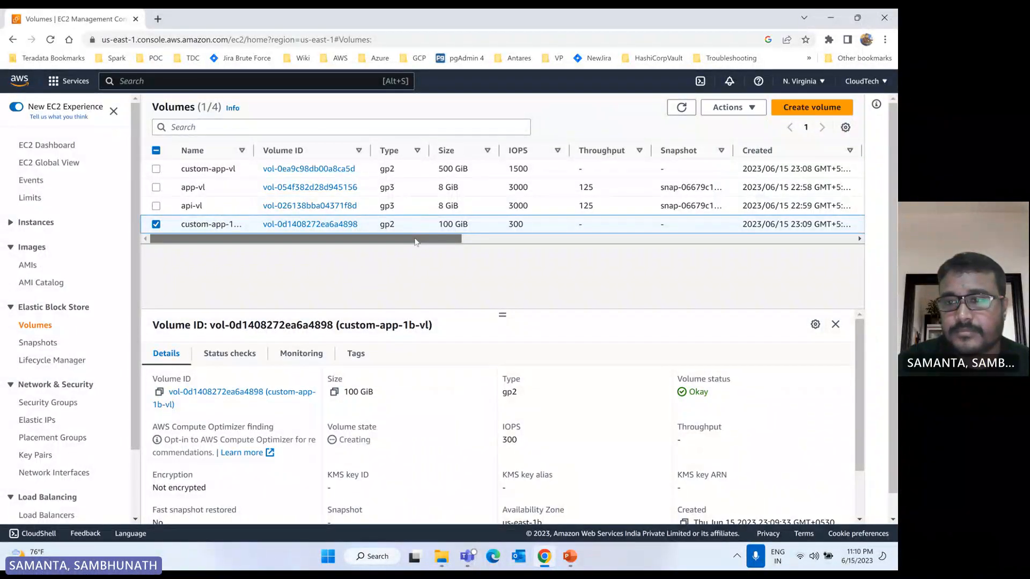
Step: Check the volumes' Availability Zones, states and available actions, and refresh the volume list
drag(415, 242, 641, 238)
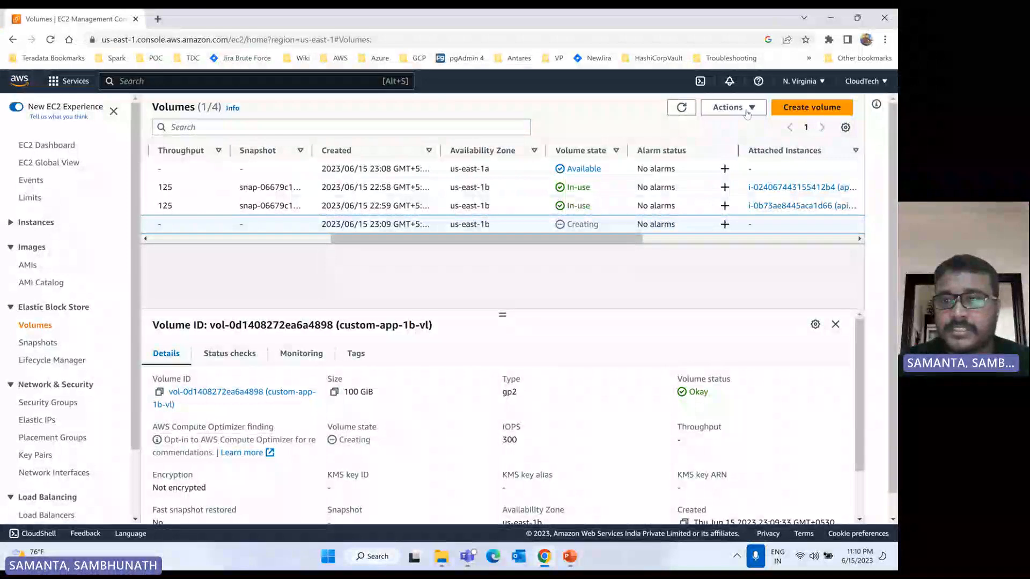
click(751, 110)
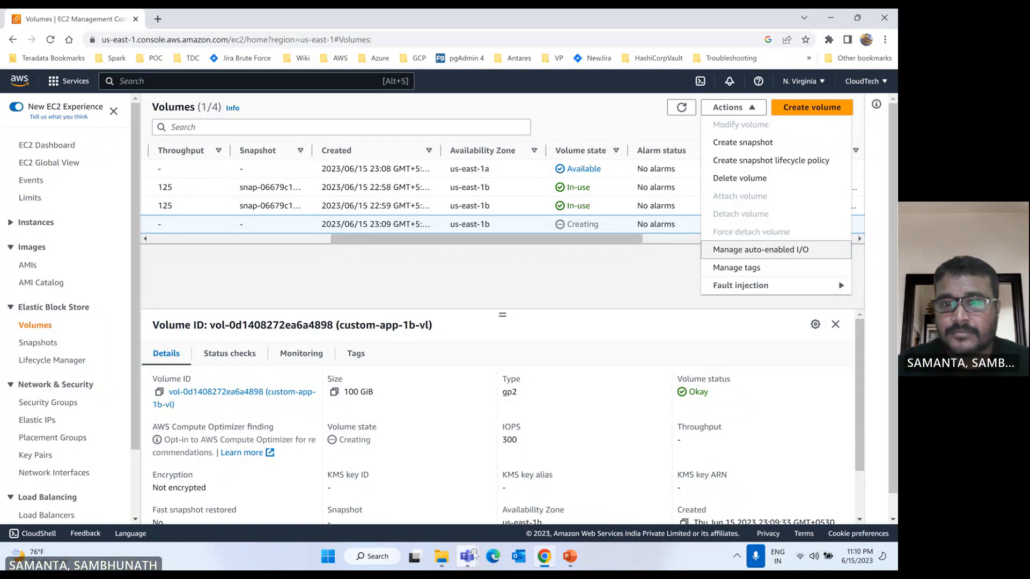
click(602, 284)
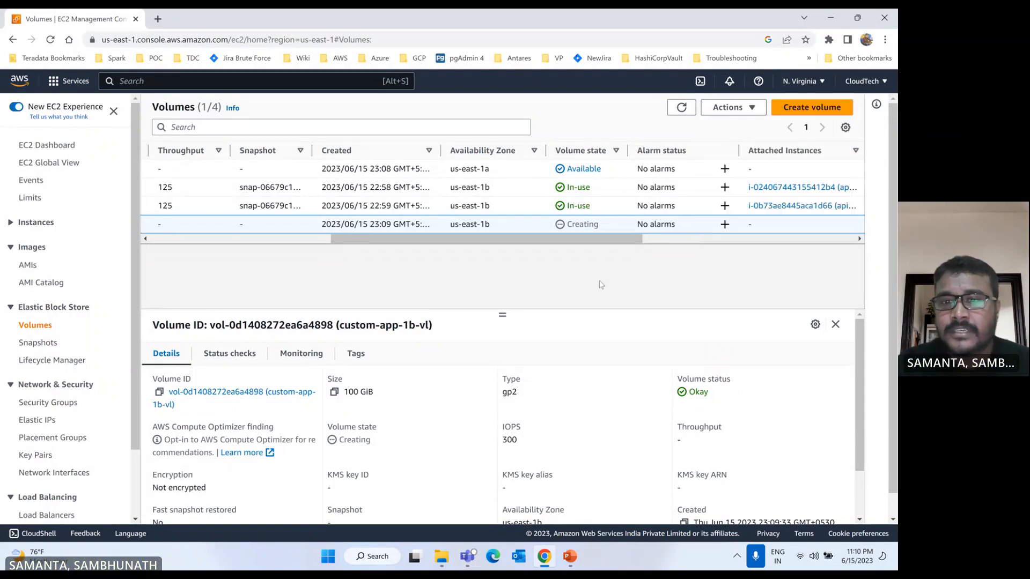
click(681, 108)
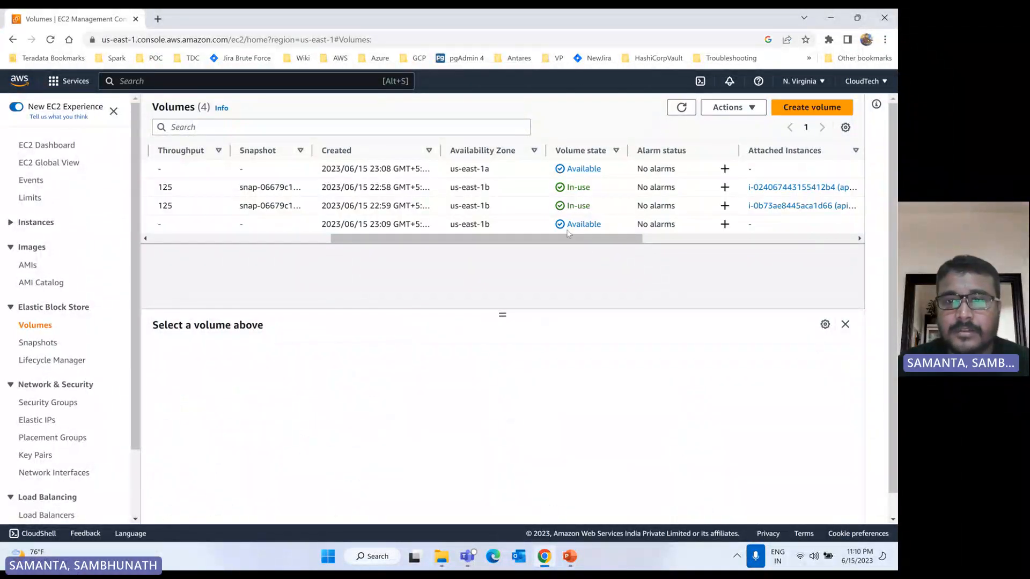
drag(568, 236, 167, 236)
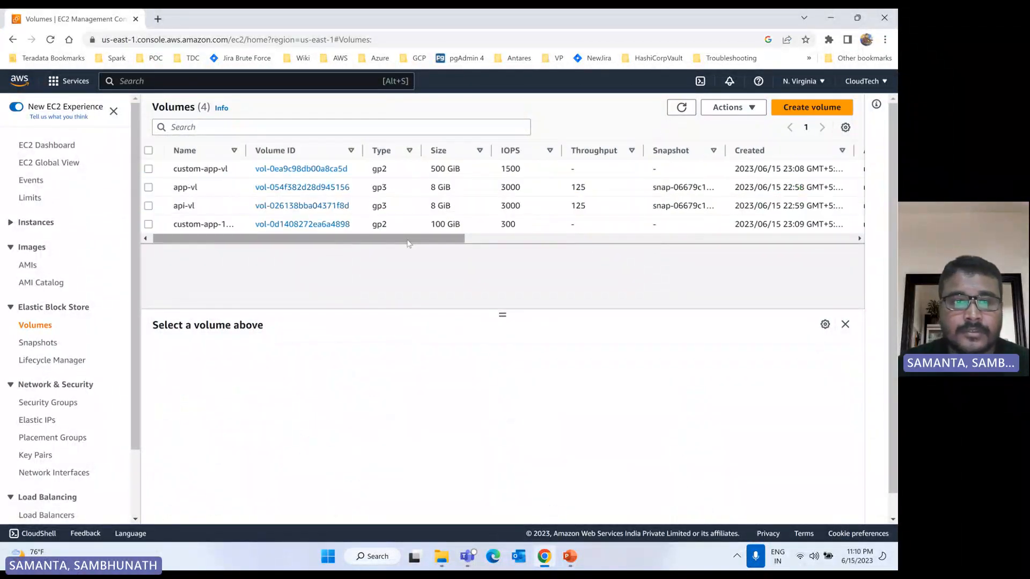
Step: Attach the custom-app-1b-vl volume to the app-serevr instance with device name /dev/sdf
click(156, 224)
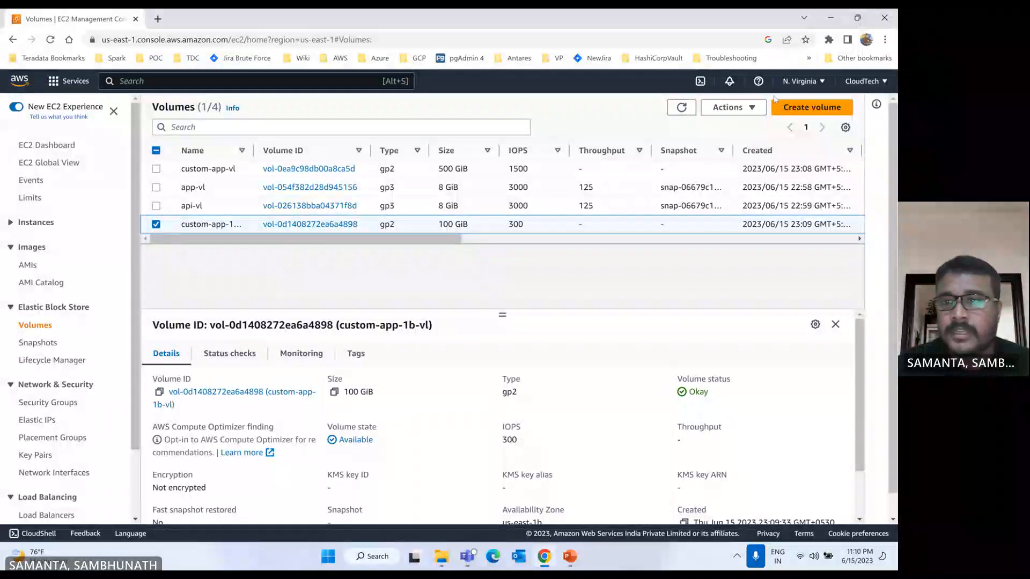
click(757, 109)
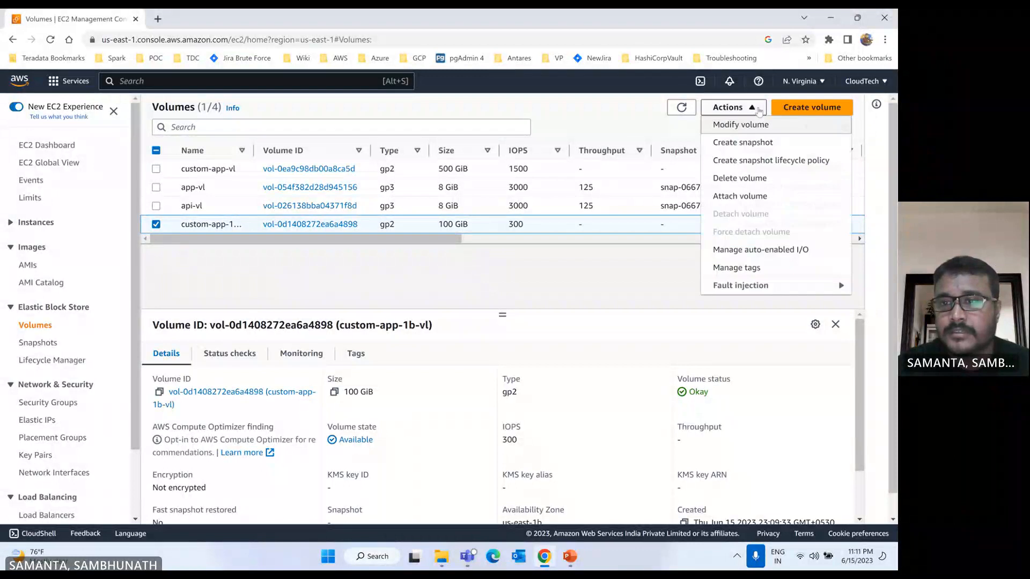
click(749, 200)
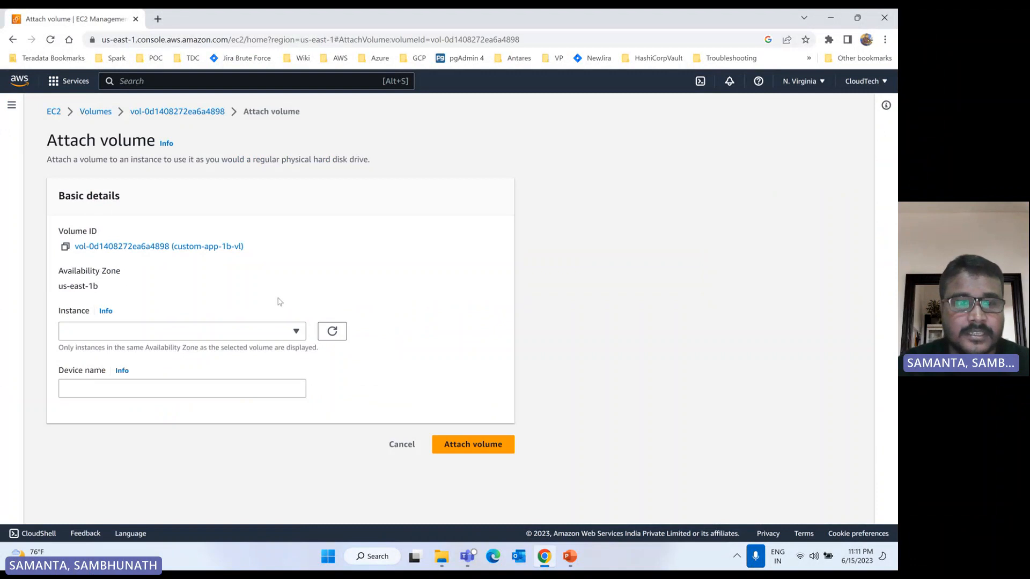
click(288, 330)
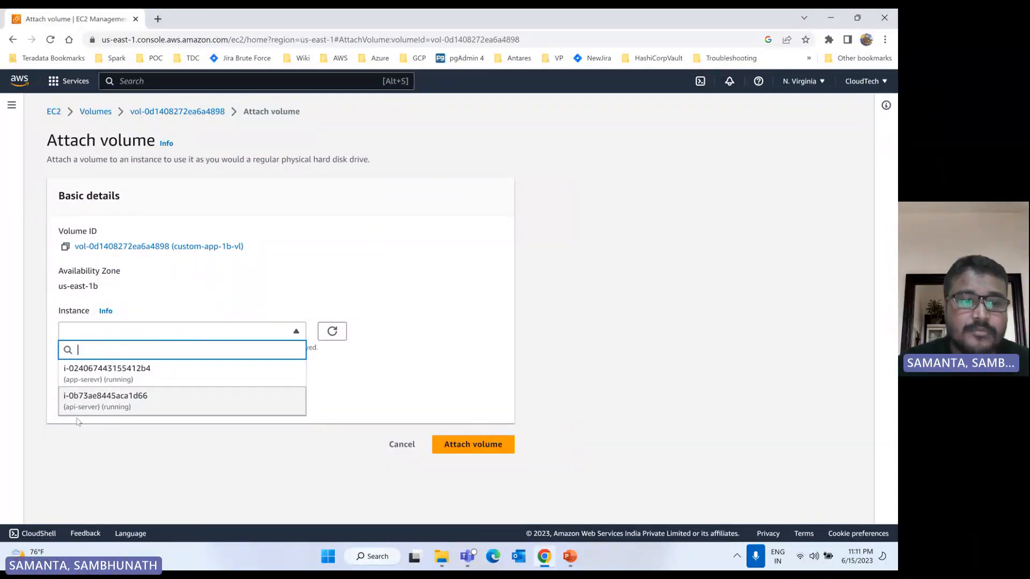
click(121, 376)
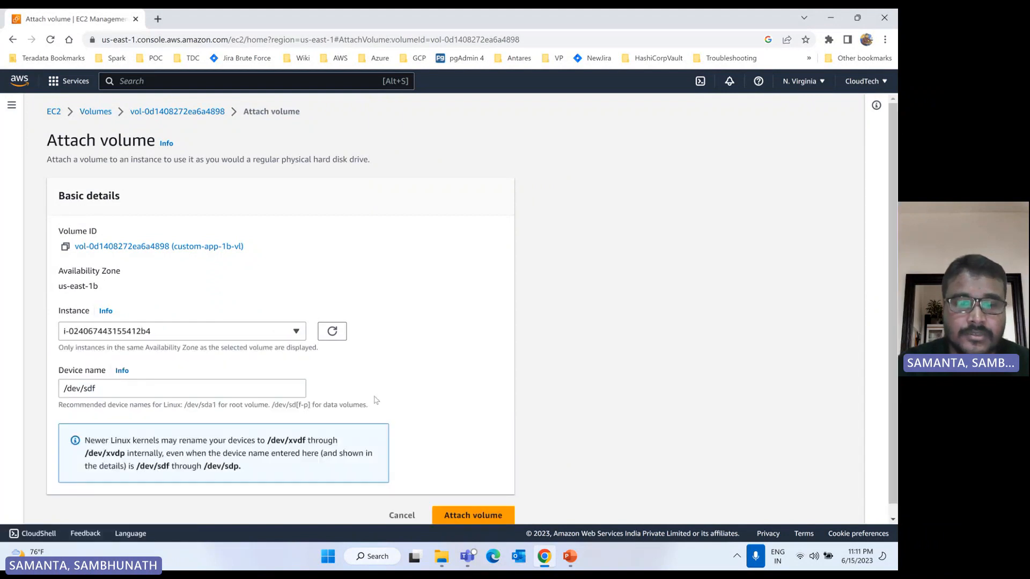
scroll(375, 400, down, 1)
click(468, 502)
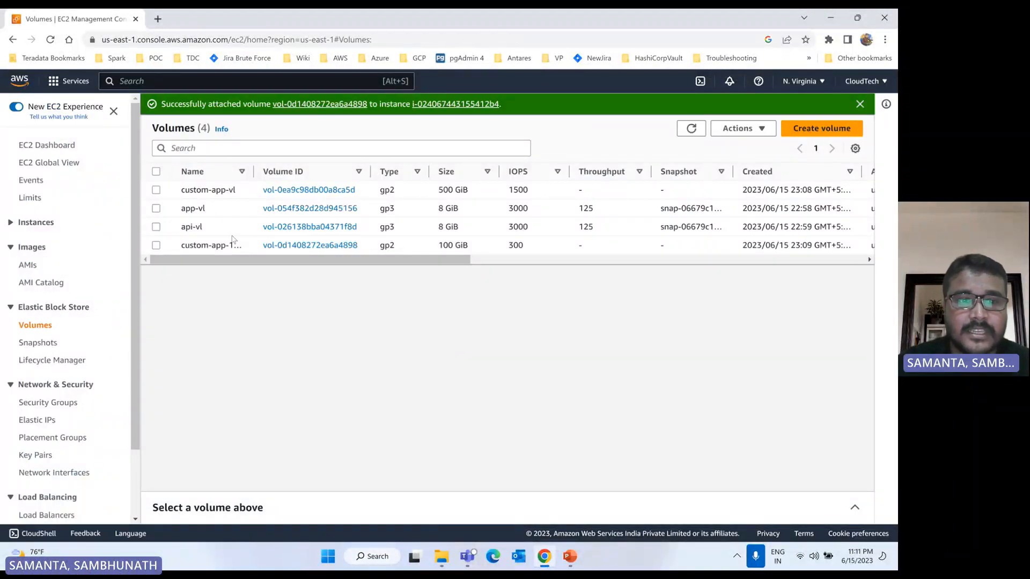
Step: Widen the Name column of the volume list and review the actions available for the attached custom-app-1b-vl volume
drag(254, 171, 314, 171)
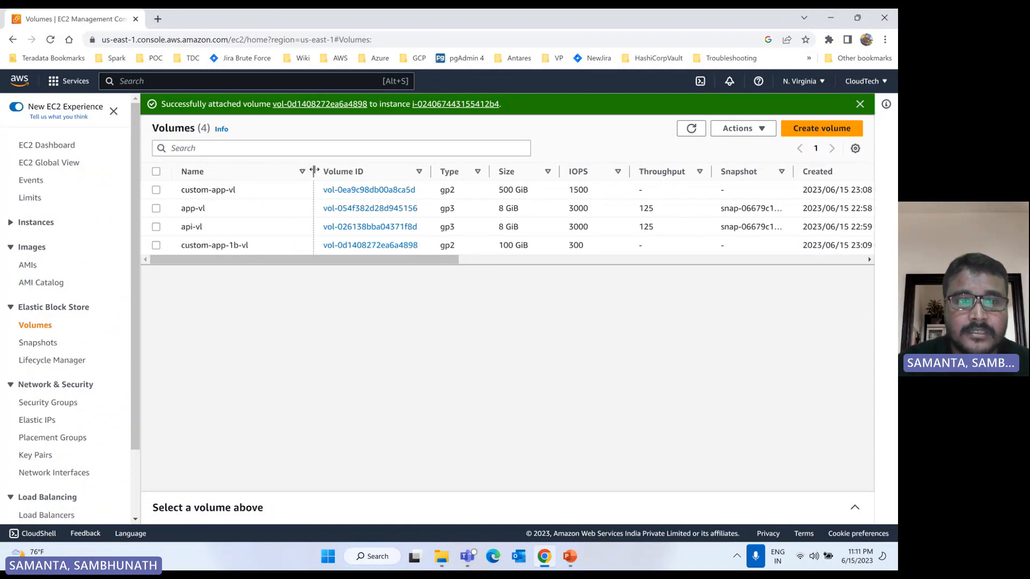
click(155, 247)
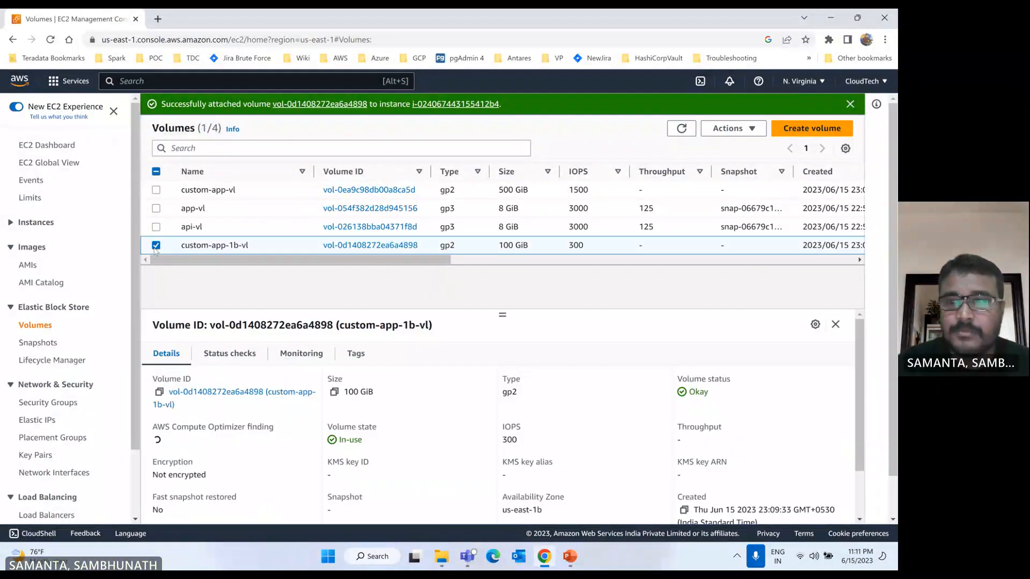
click(752, 134)
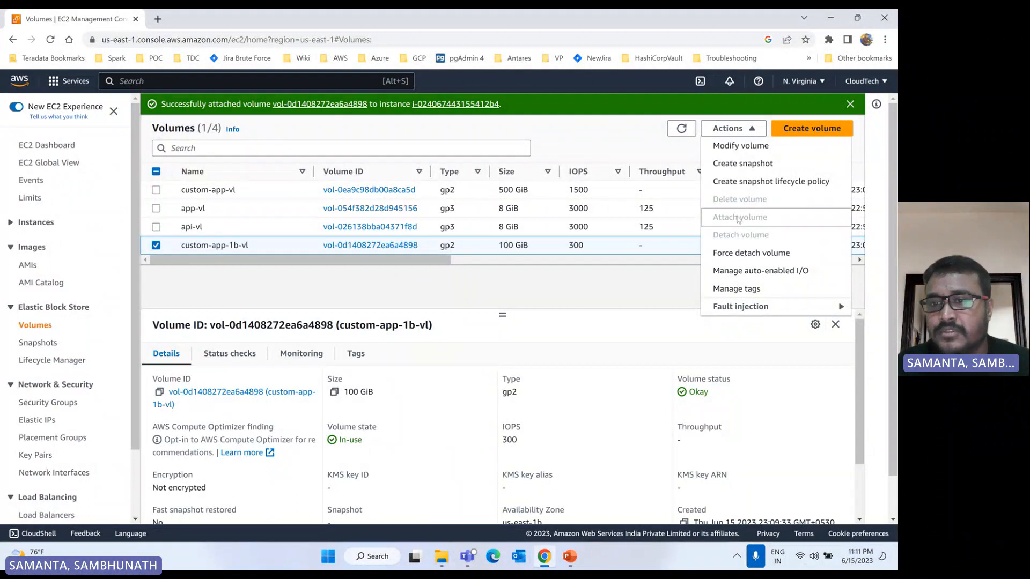
click(156, 245)
Step: Open the attach form for the custom-app-vl volume and check which instances are offered for its Availability Zone, refreshing the instance list
click(157, 190)
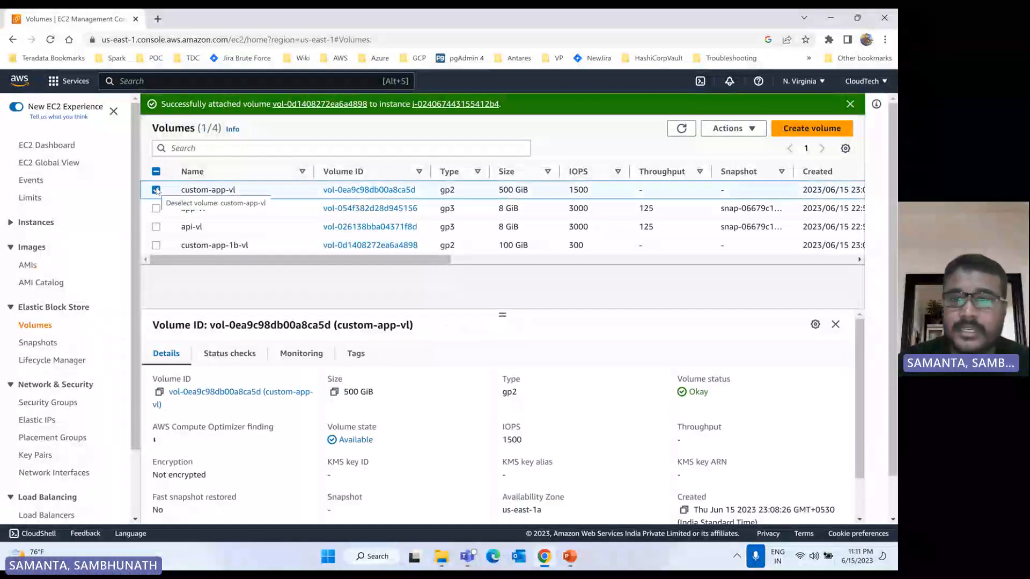
scroll(741, 209, right, 5)
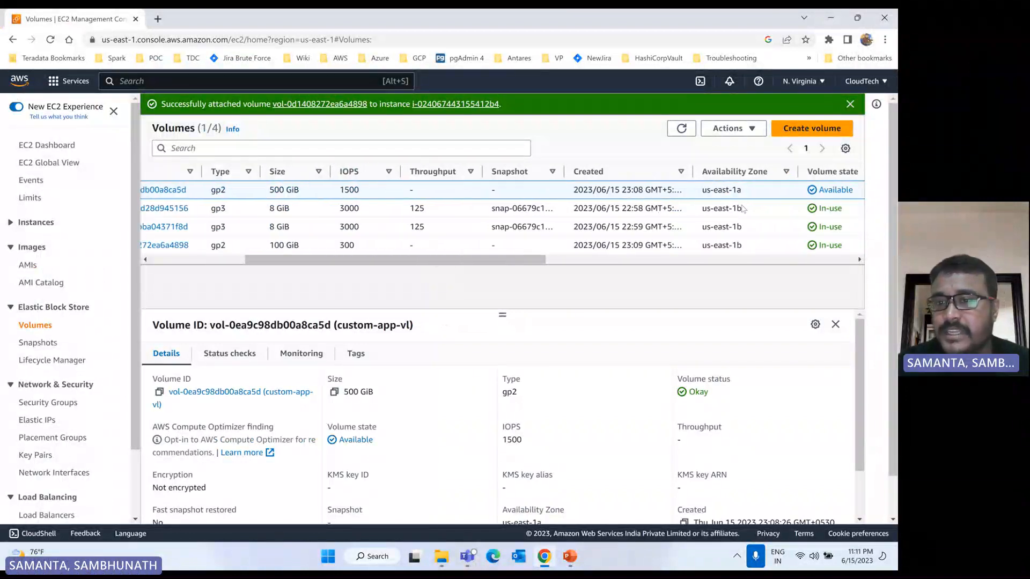
click(731, 128)
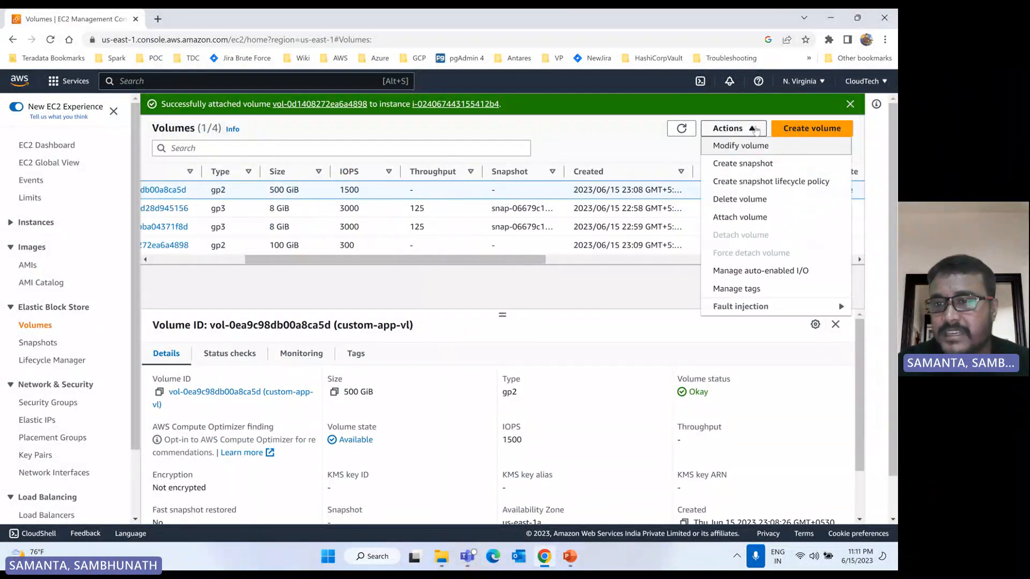
click(746, 220)
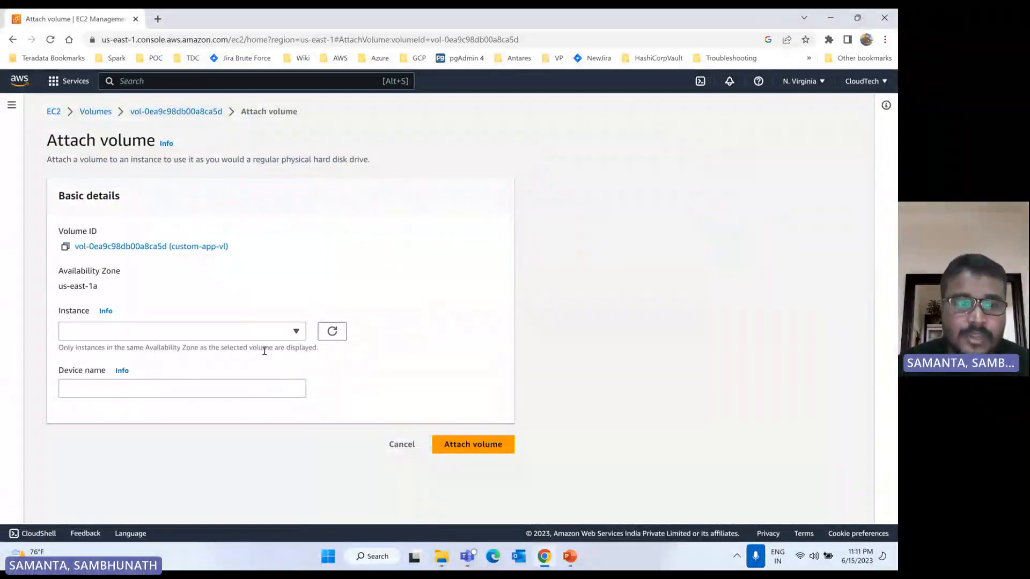
click(281, 333)
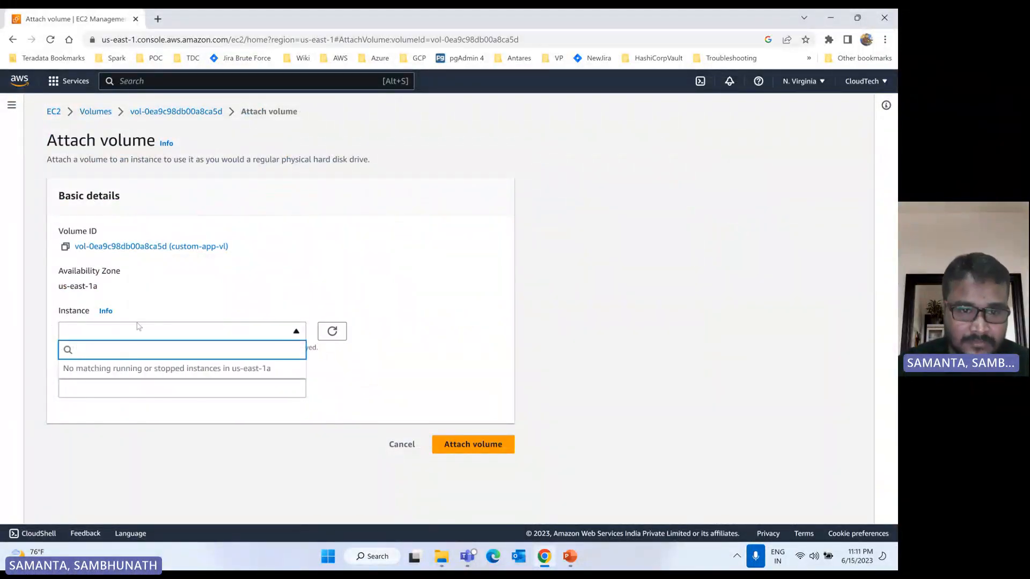
click(332, 331)
click(276, 334)
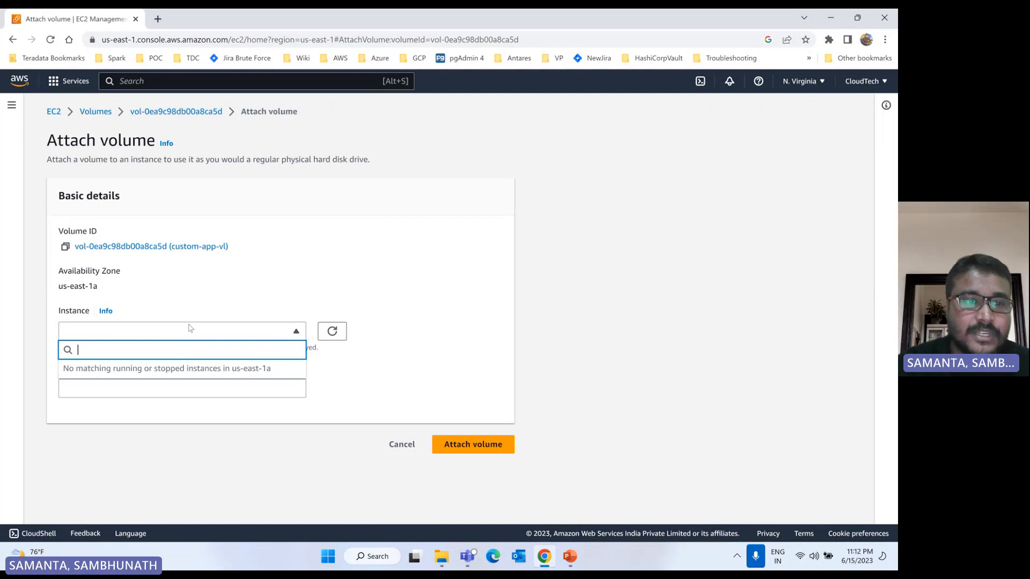
double_click(90, 286)
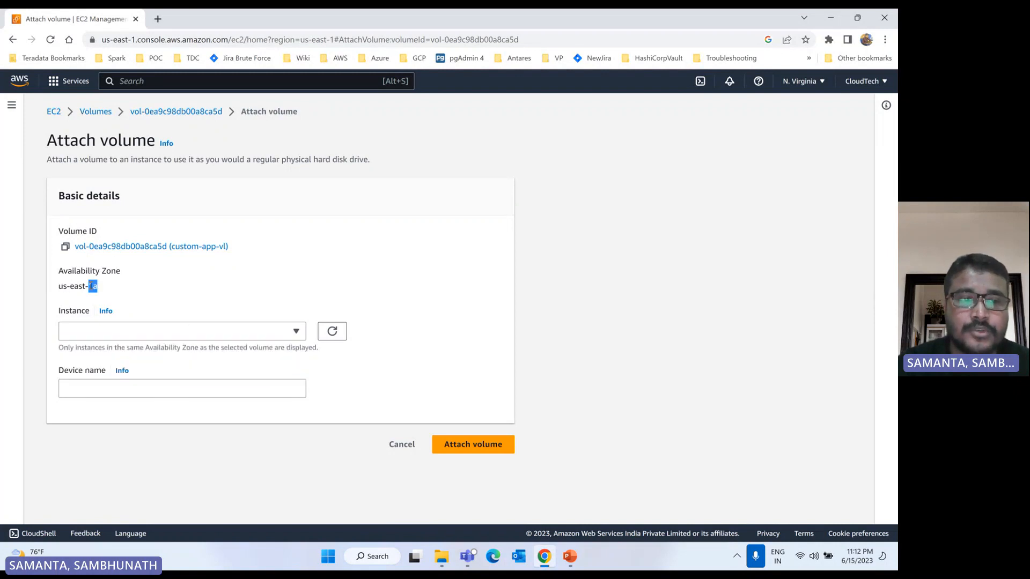
Step: Check the instances offered for attaching custom-app-vl and return to the volume list
click(161, 338)
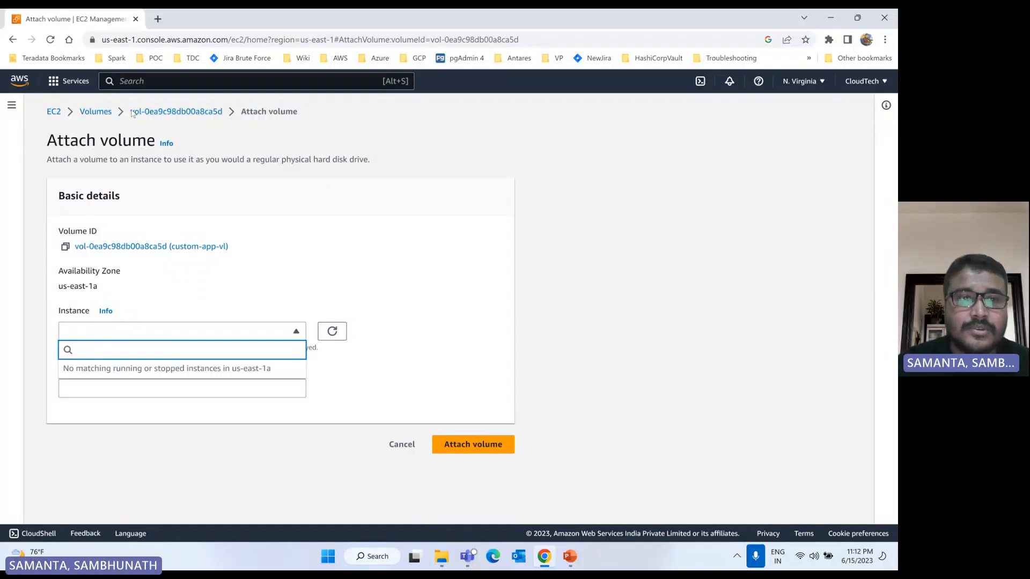
click(96, 112)
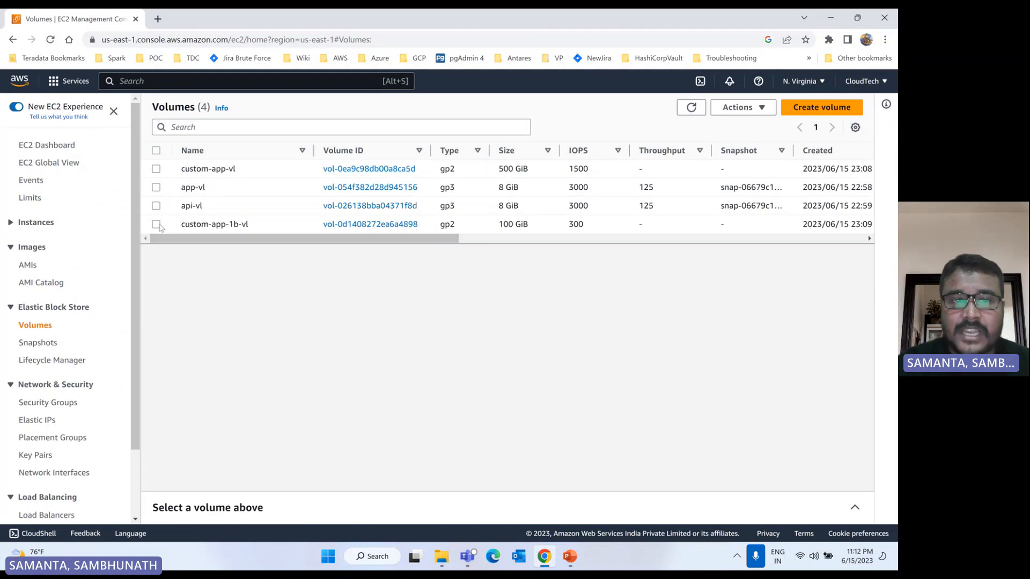
Step: View the custom-app-1b-vl volume's details, and check the Region's snapshot list with a refresh
click(156, 224)
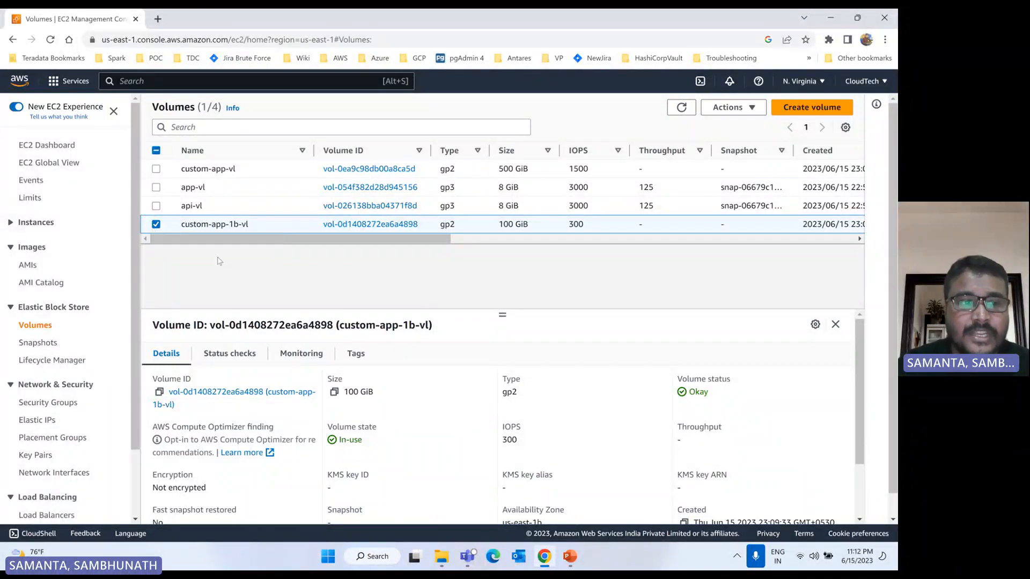
click(30, 346)
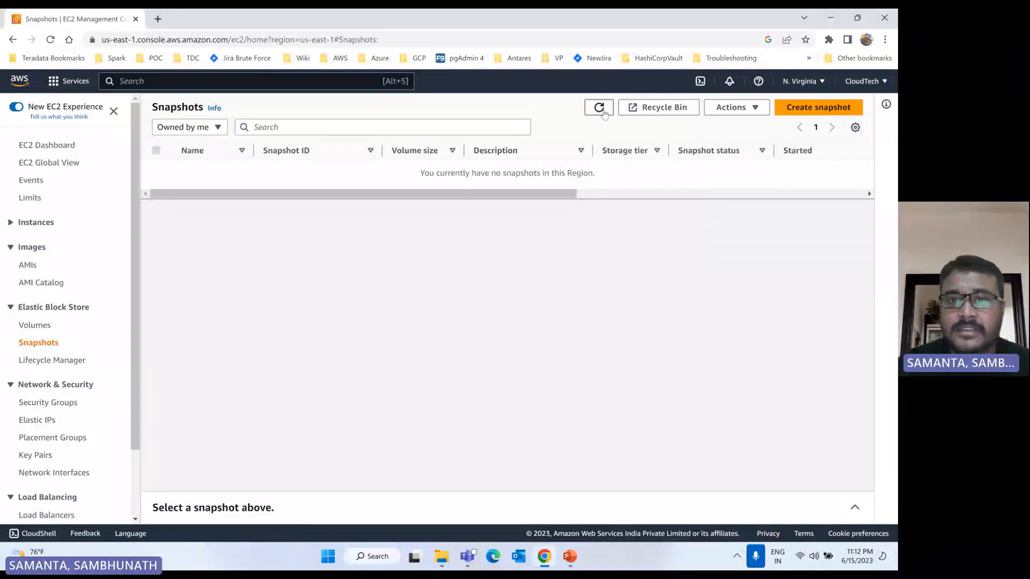
click(602, 111)
Step: Create a snapshot of the custom-app-1b-vl volume, without a description or tags
click(30, 328)
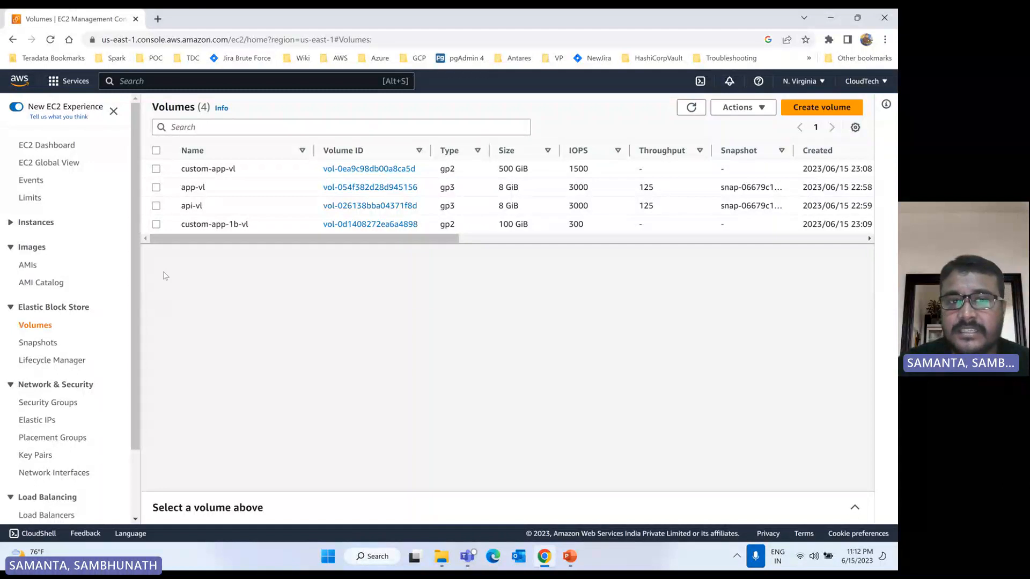
click(156, 224)
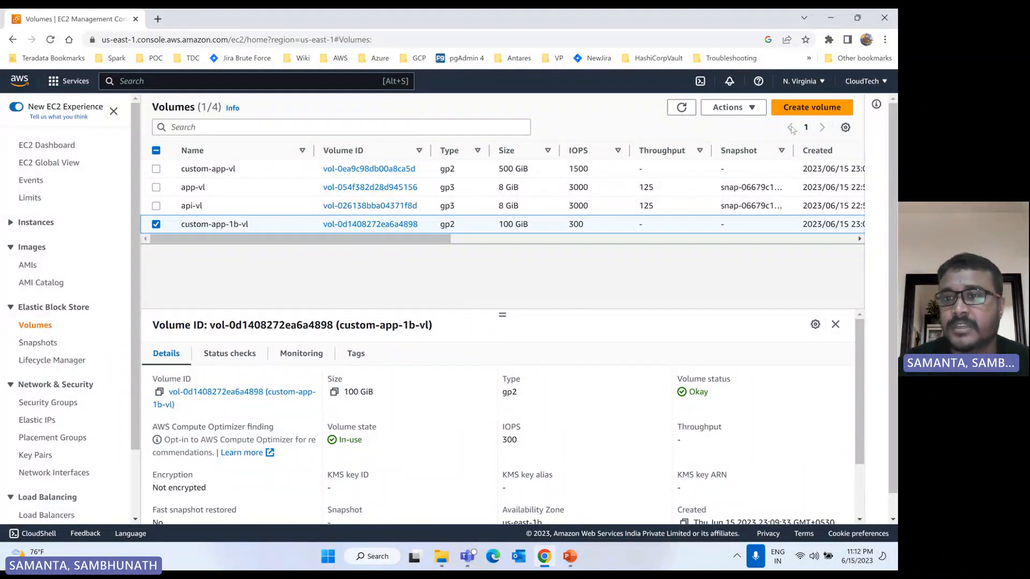
click(733, 108)
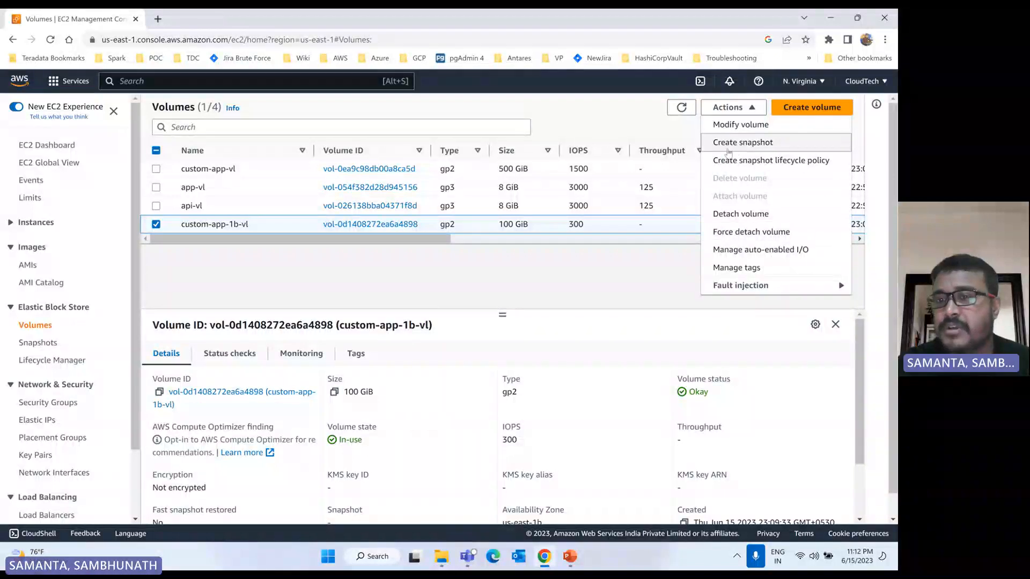
click(747, 148)
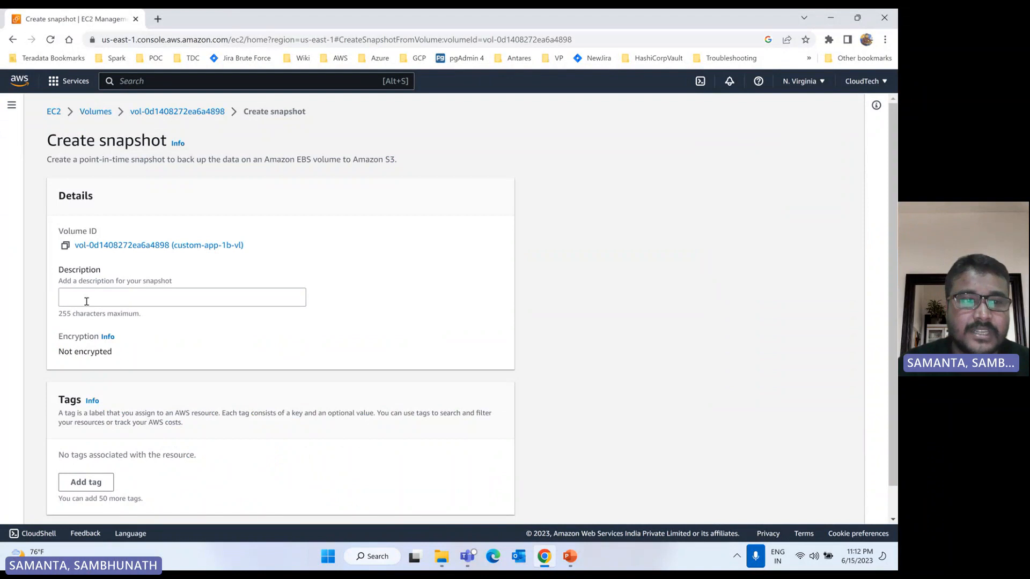
scroll(399, 340, down, 1)
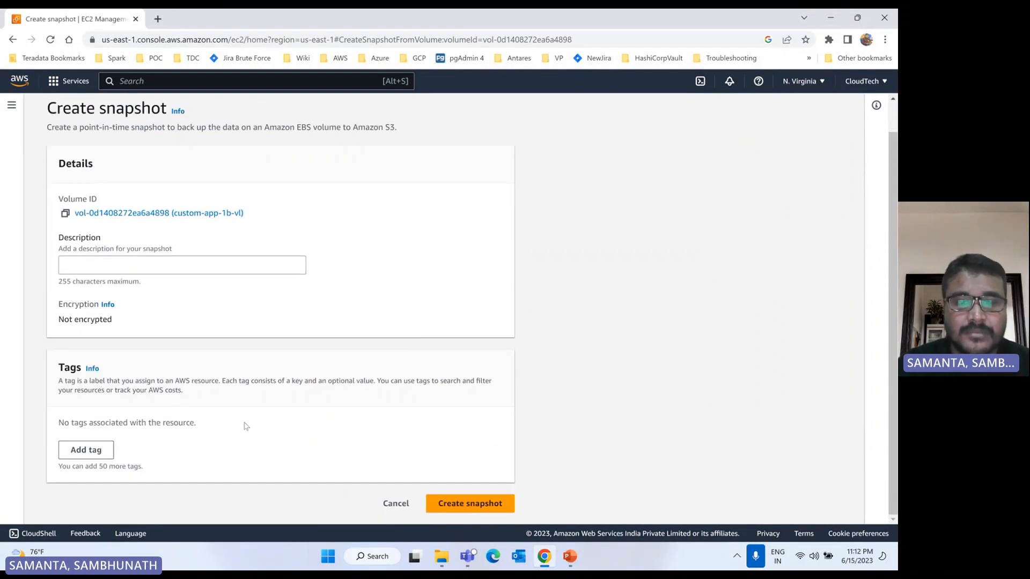
click(452, 503)
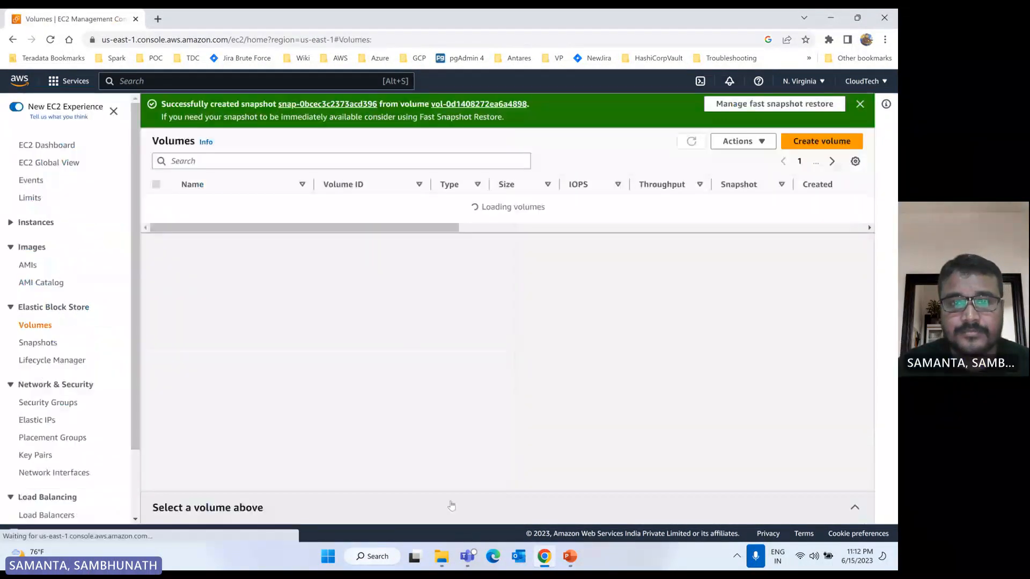
Step: Name the new 100 GiB snapshot app-snp and refresh the snapshot list
click(38, 342)
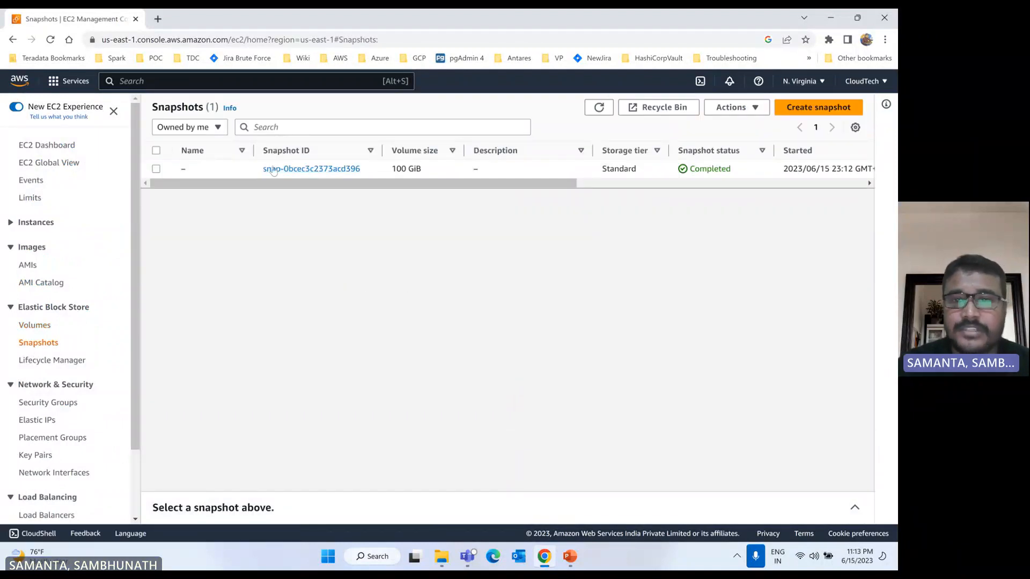
click(599, 108)
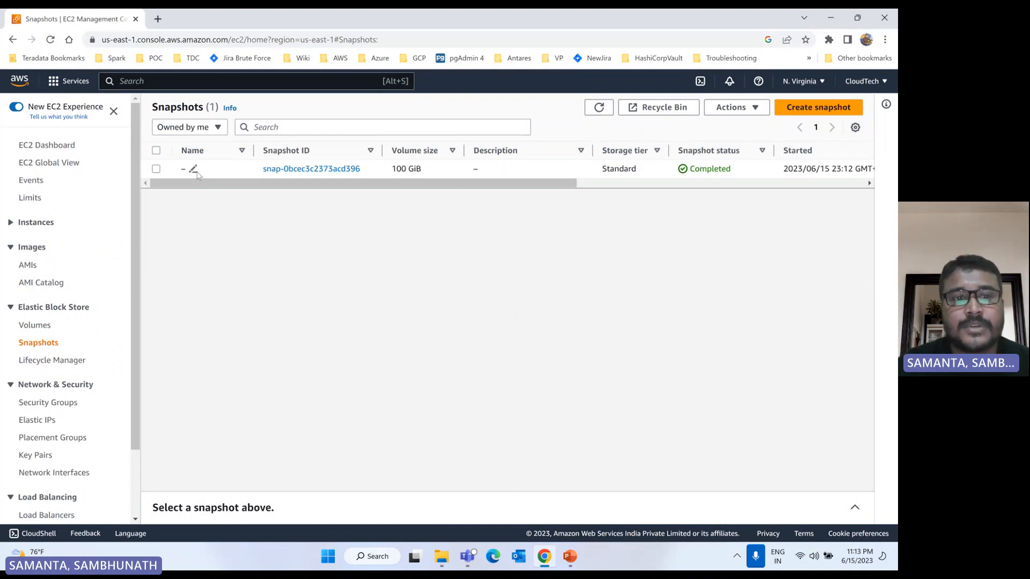
click(193, 169)
text(a)
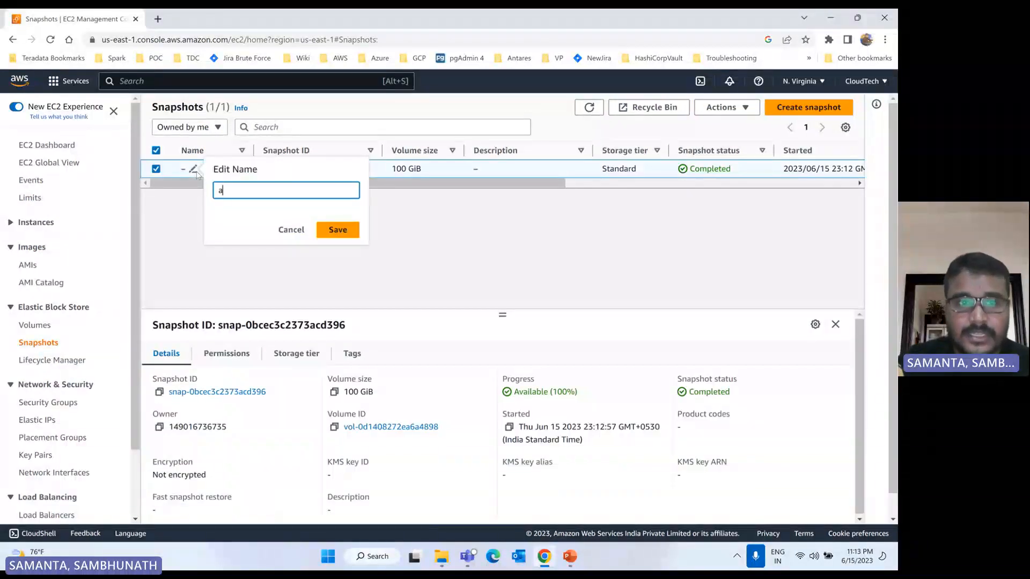
text(pp-snp)
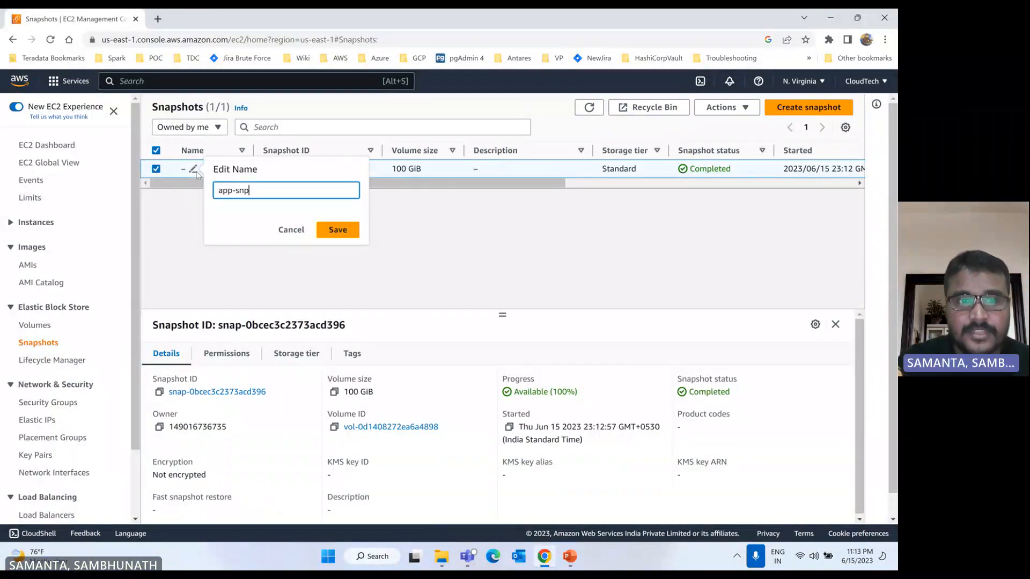
key(Return)
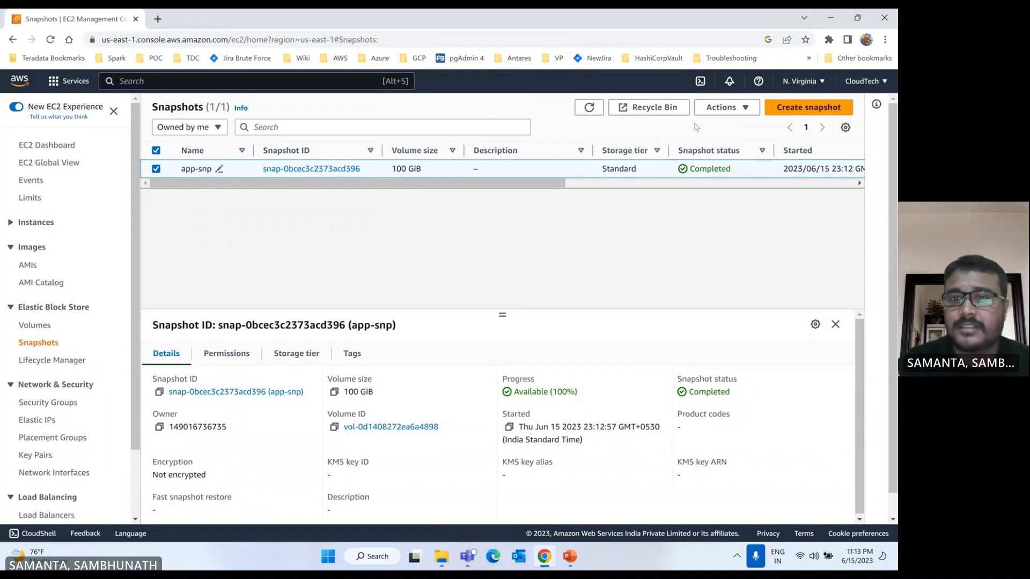
click(589, 107)
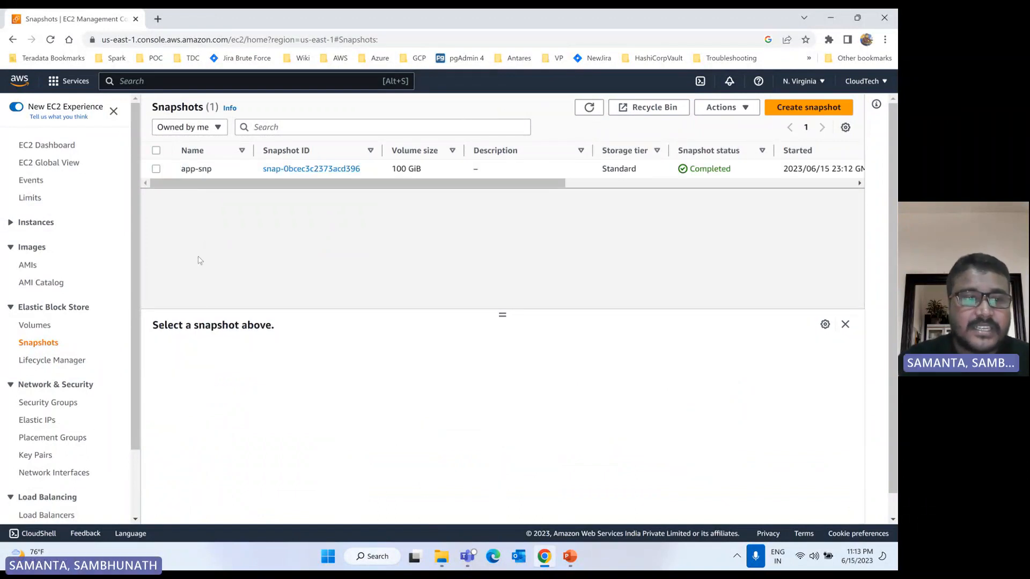
Step: Detach the custom-app-1b-vl volume from its instance
click(35, 324)
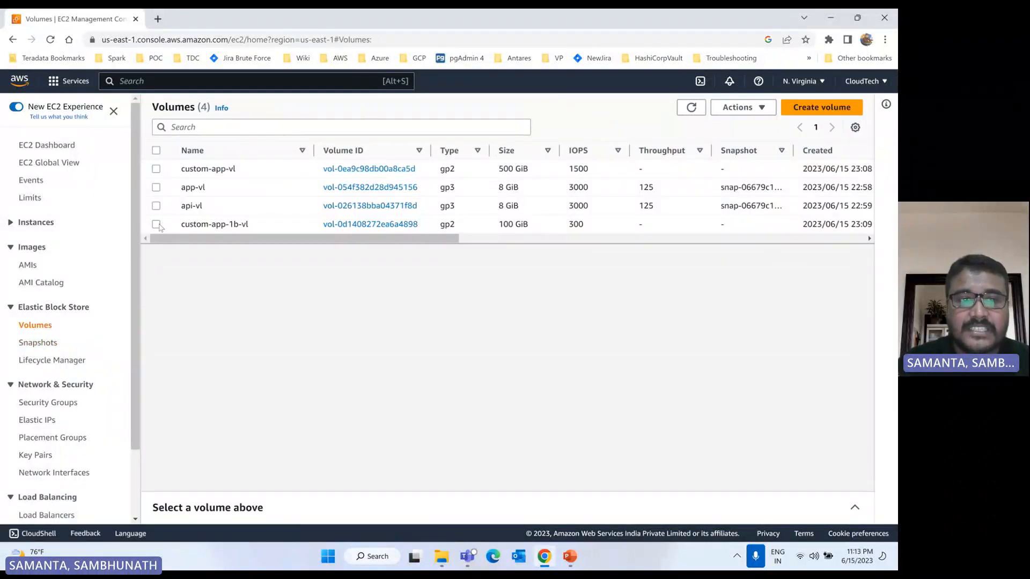
click(156, 224)
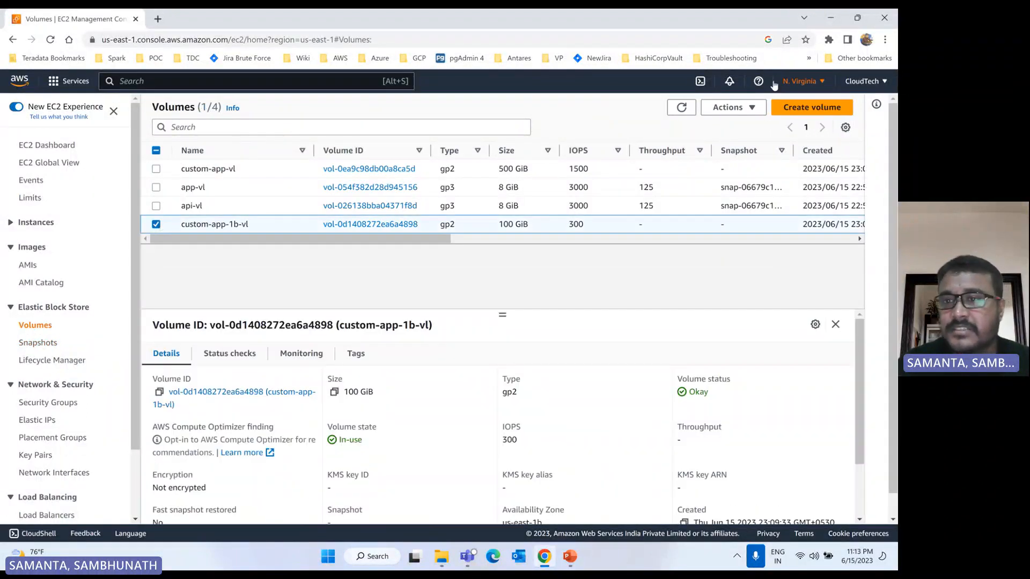
click(750, 108)
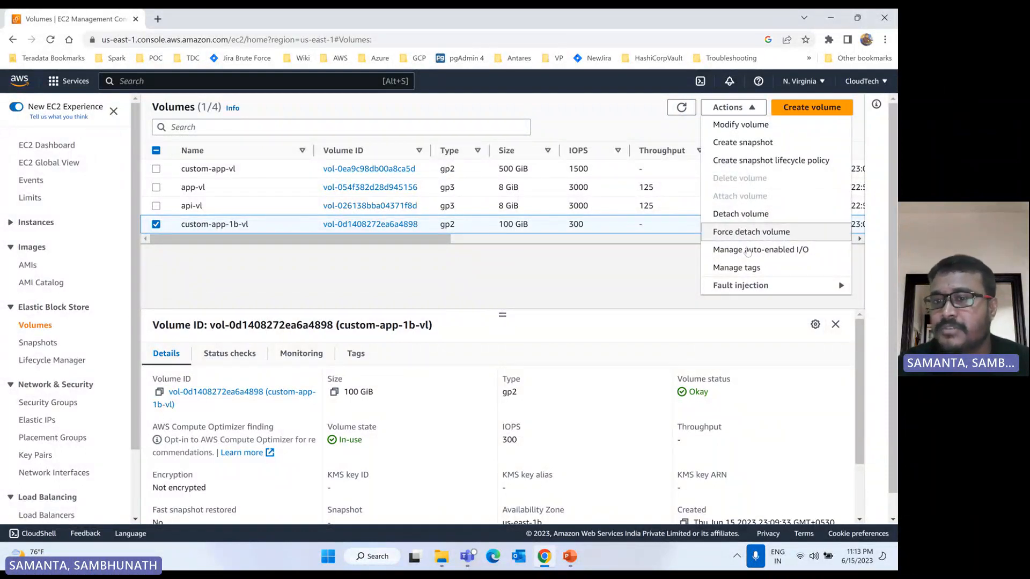
click(738, 217)
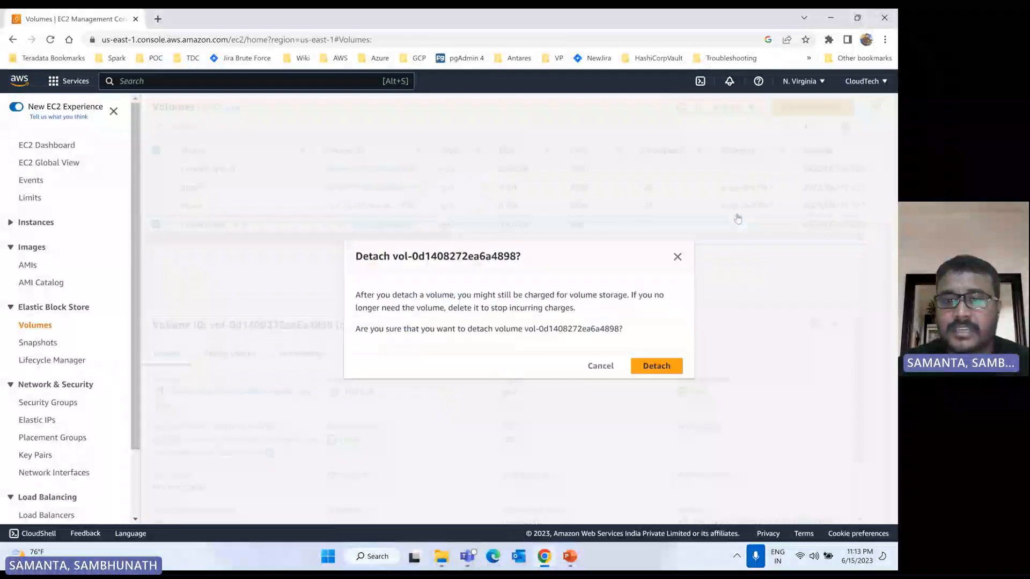
click(655, 365)
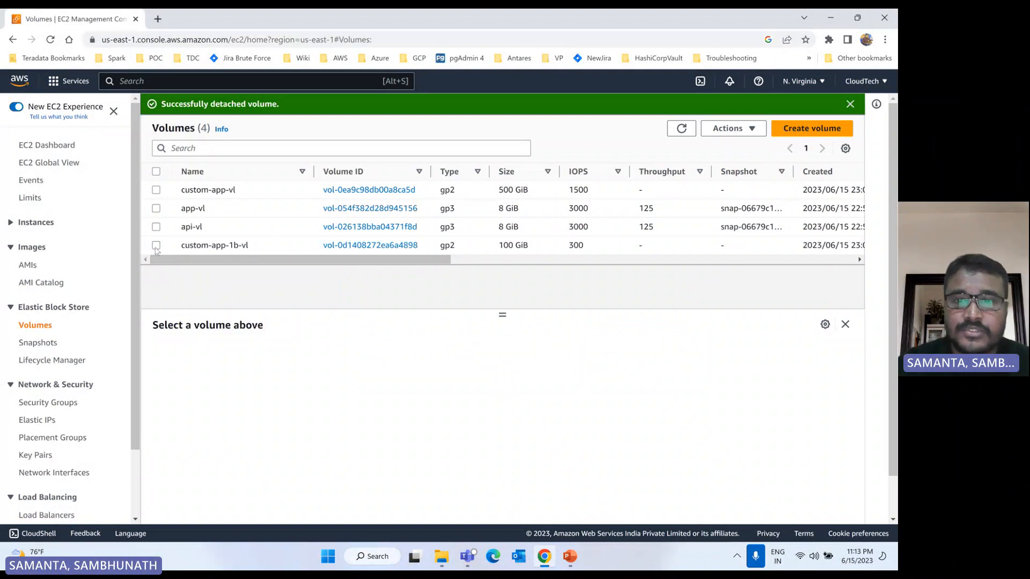
Step: Review the available actions and the volume state of custom-app-1b-vl, and refresh the volume list
click(156, 247)
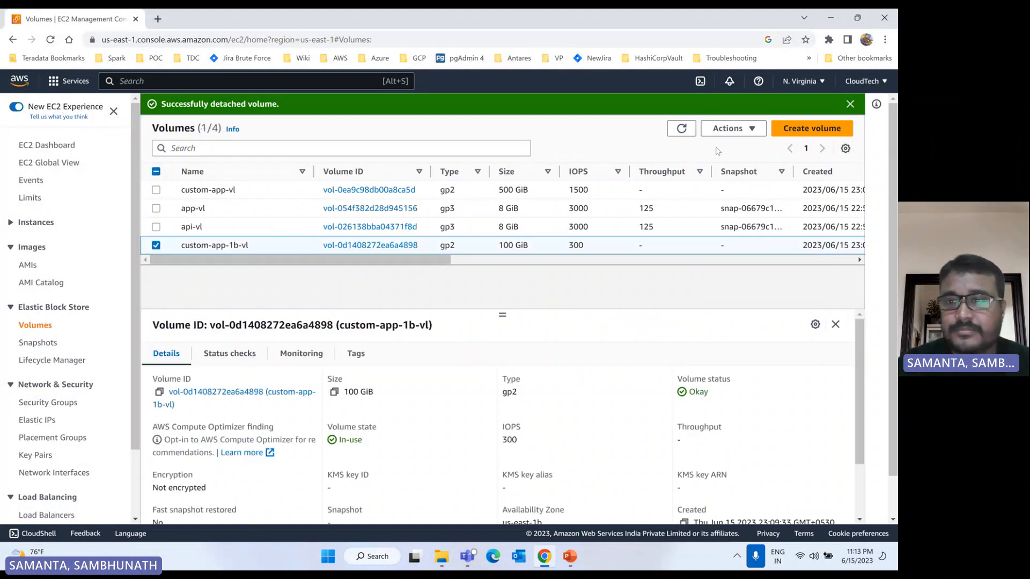
click(730, 128)
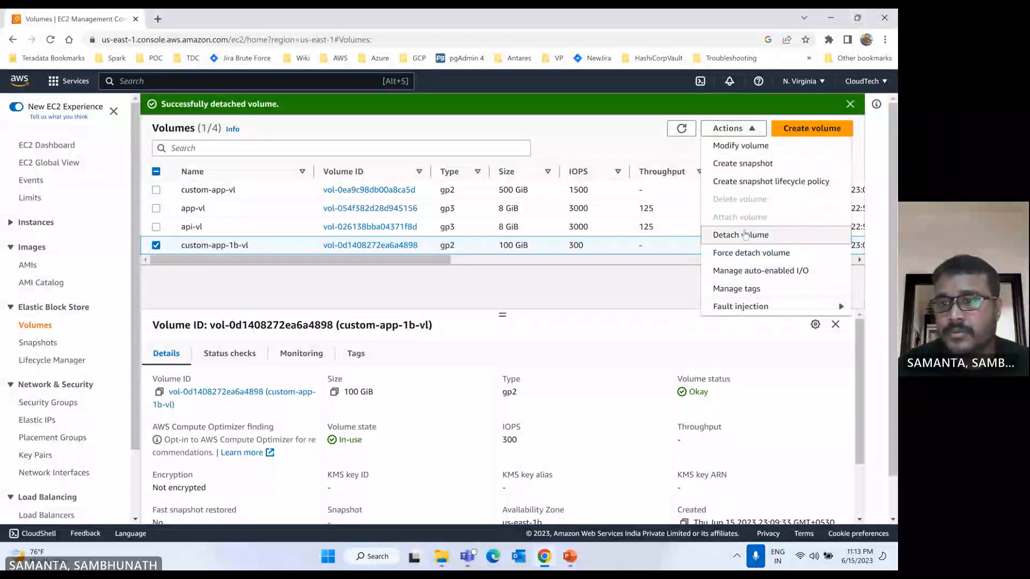
click(582, 281)
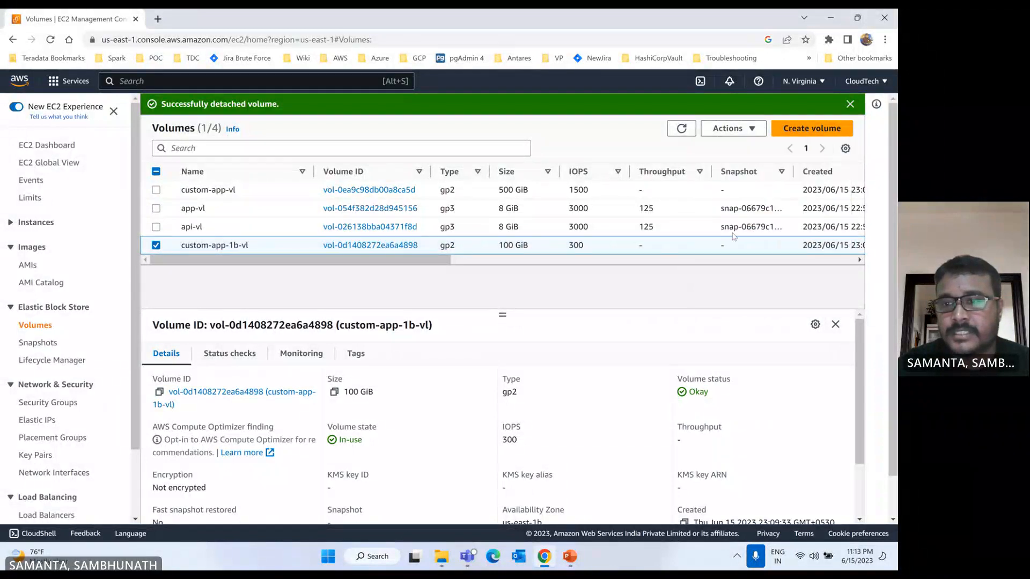
scroll(644, 226, right, 5)
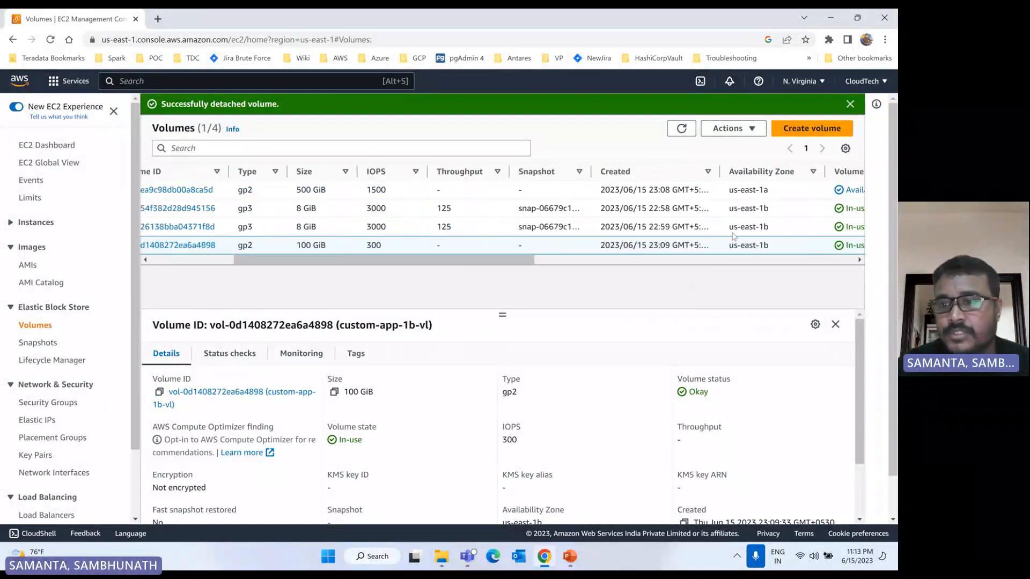
click(681, 129)
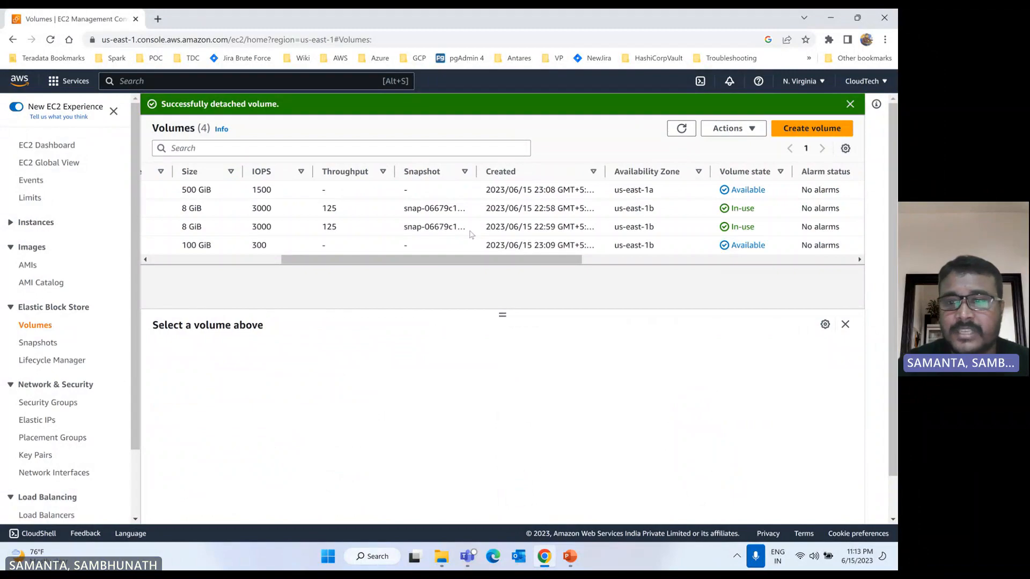
Step: Attach the custom-app-1b-vl volume to the api-server instance with device name /dev/sdf
scroll(214, 236, left, 5)
click(157, 246)
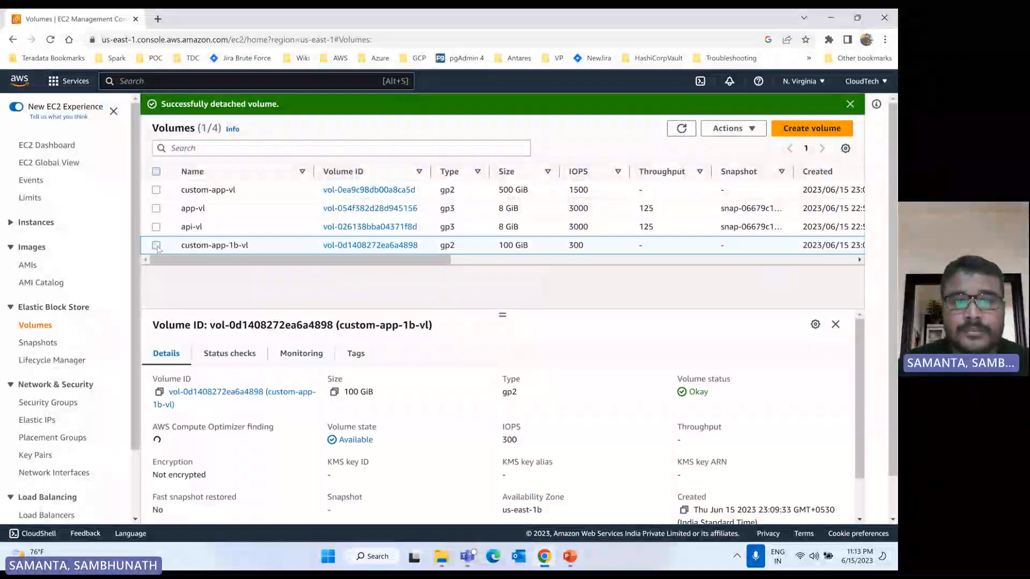
click(733, 130)
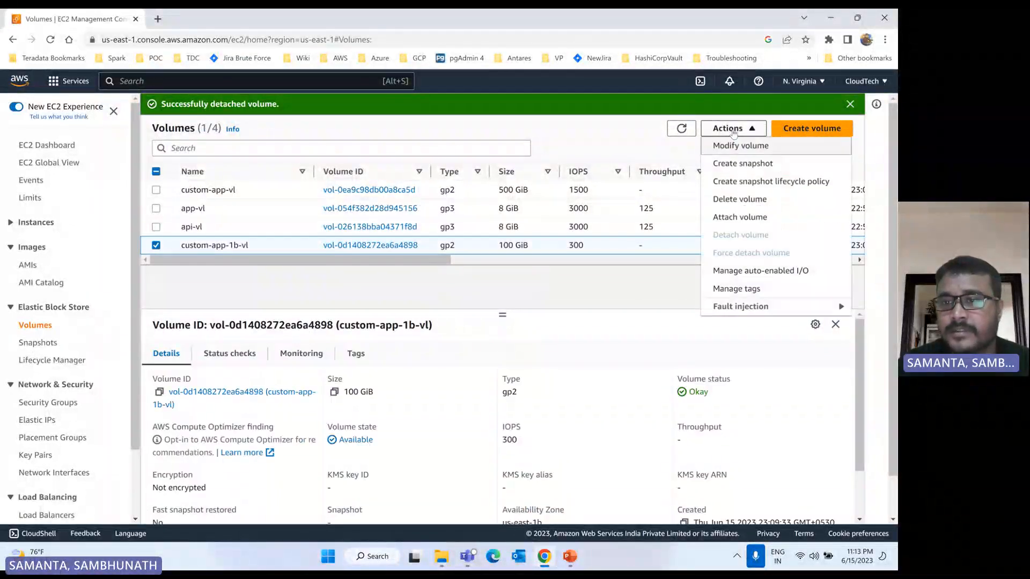
click(737, 217)
click(246, 331)
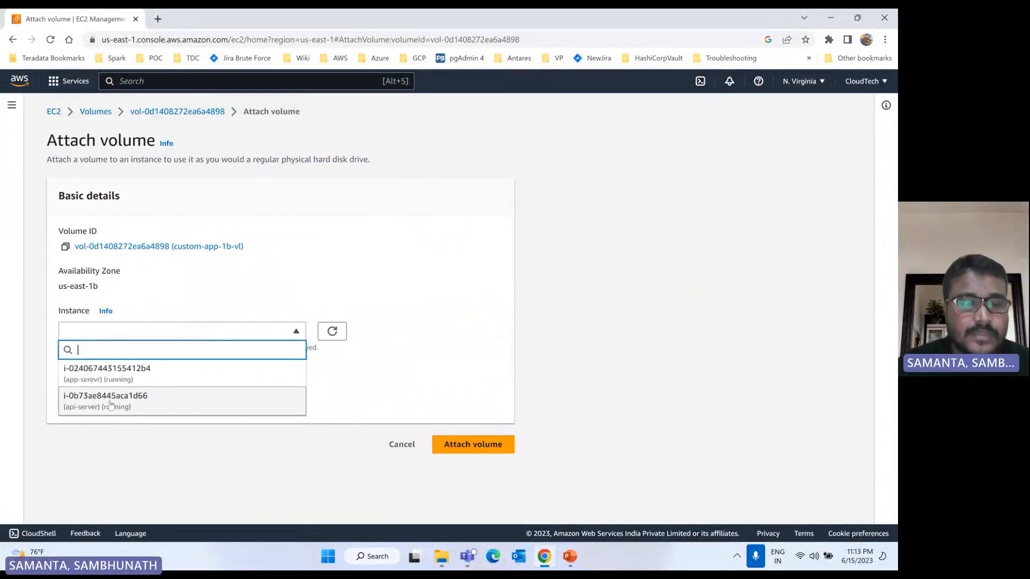
click(110, 402)
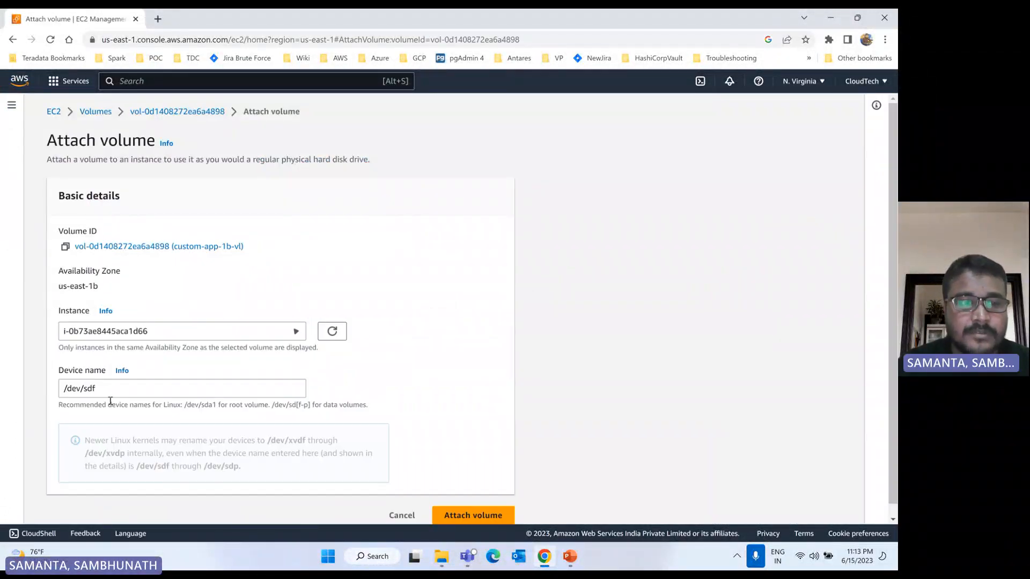
click(470, 516)
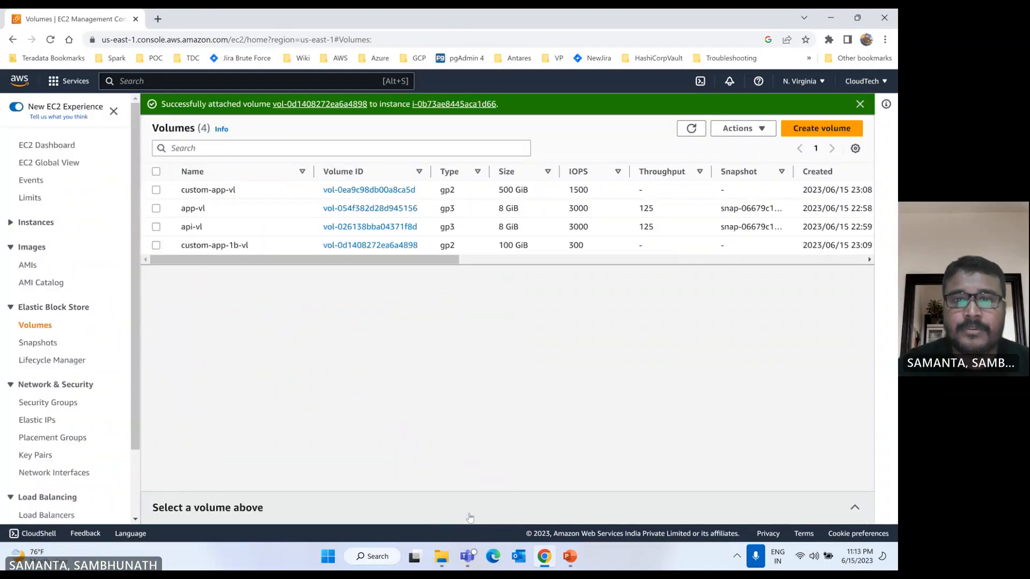
Step: Review the force detach confirmation for the custom-app-1b-vl volume, cancel it, and refresh the volume list
click(692, 128)
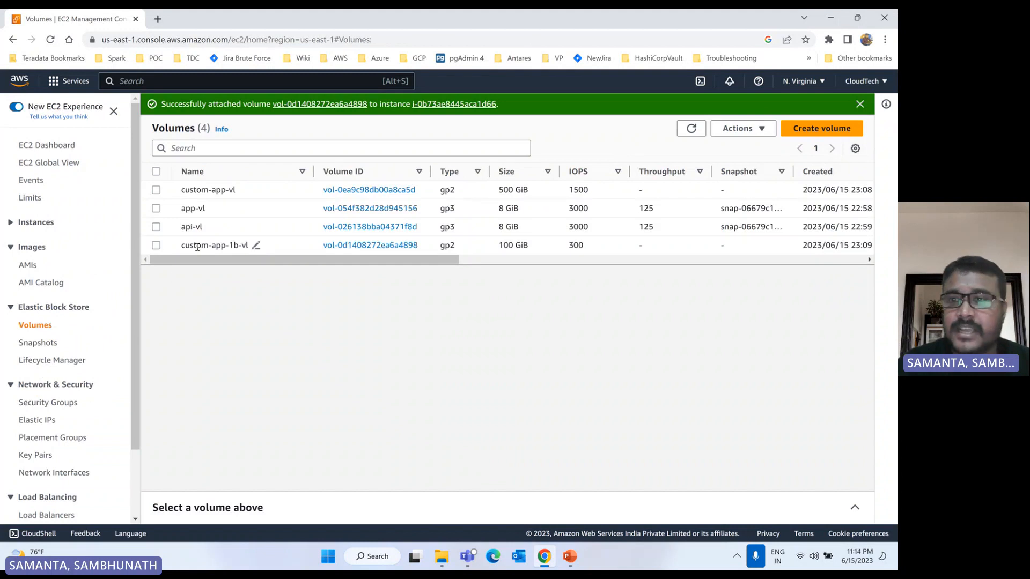
click(156, 245)
click(751, 129)
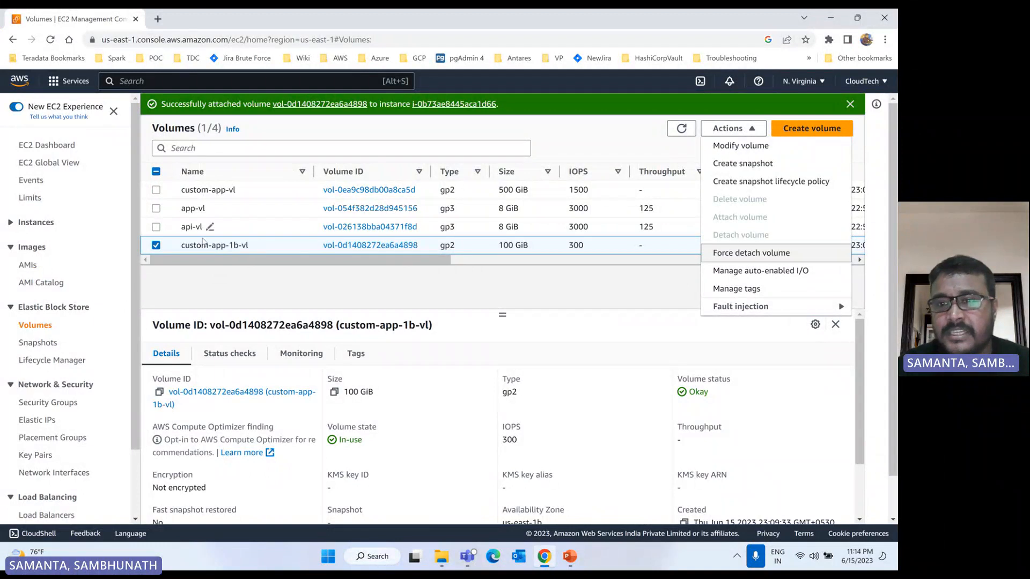
click(753, 258)
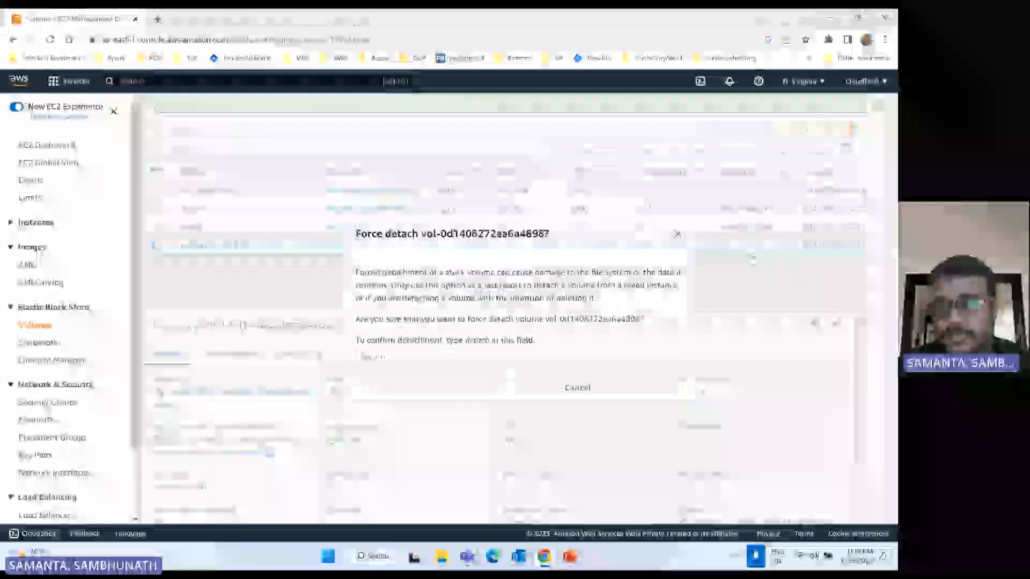
click(584, 391)
click(682, 128)
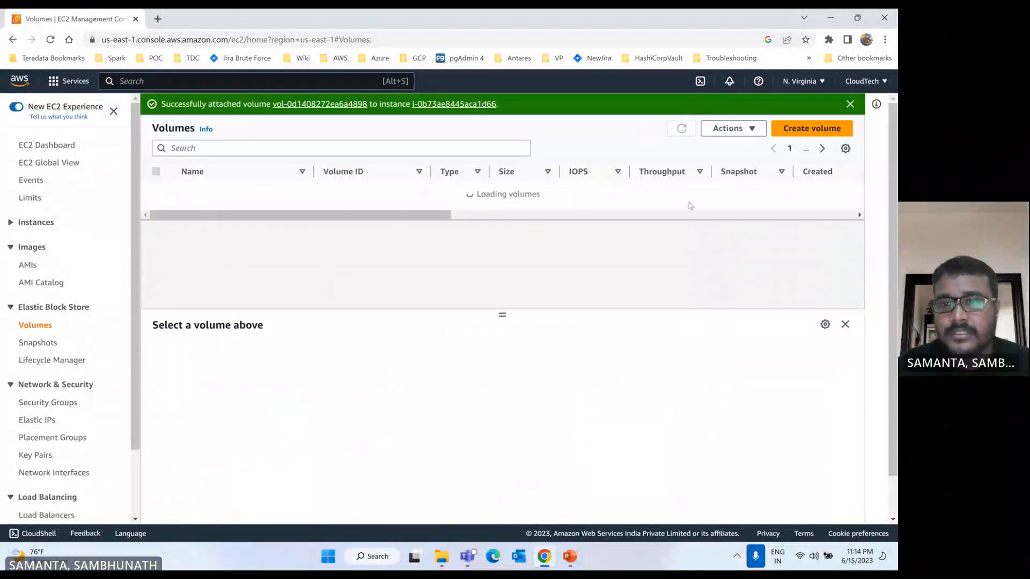
Step: Detach the custom-app-1b-vl volume from the api-server instance and confirm the detachment
scroll(565, 240, right, 6)
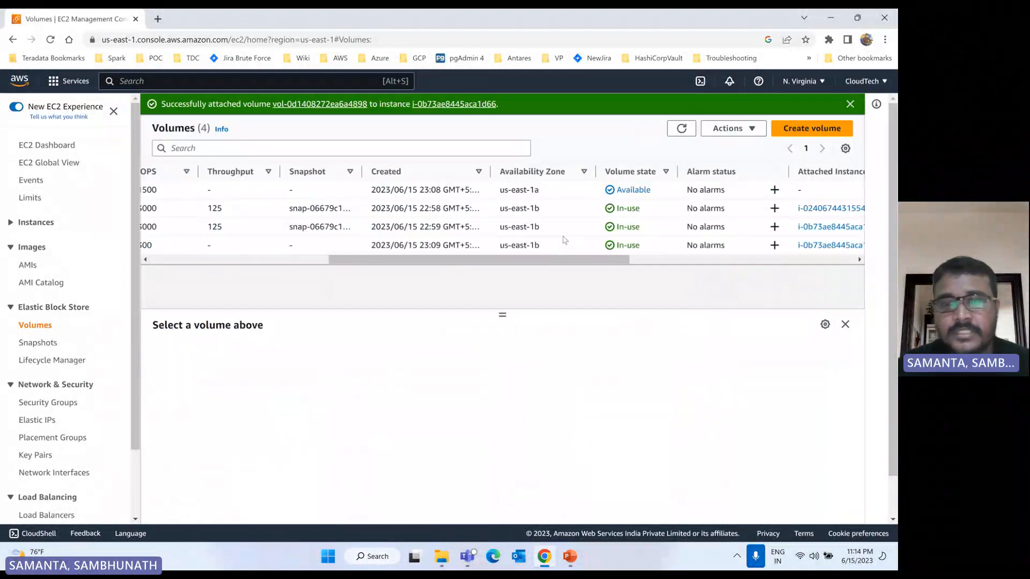
scroll(565, 240, left, 6)
click(156, 245)
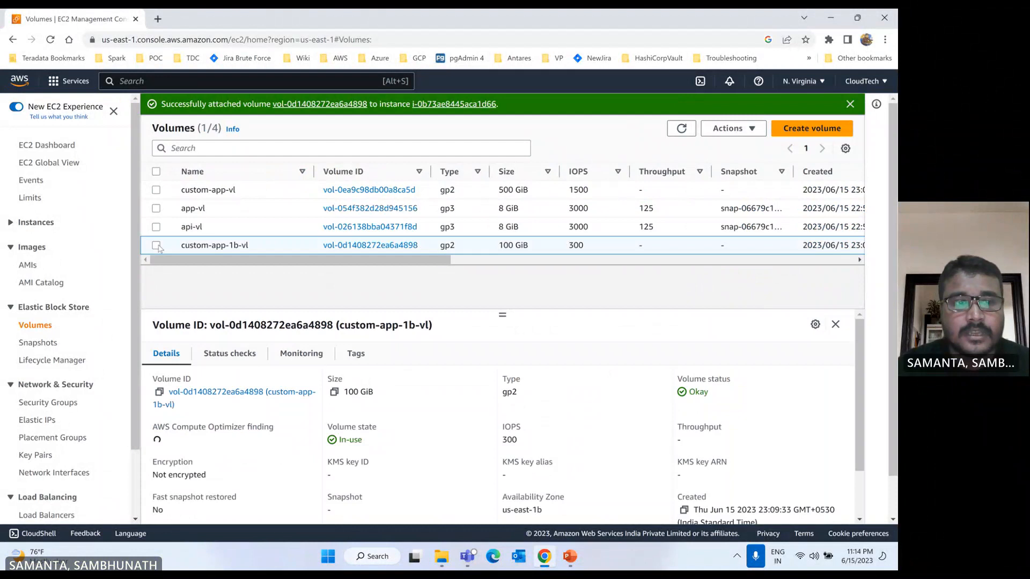
click(742, 129)
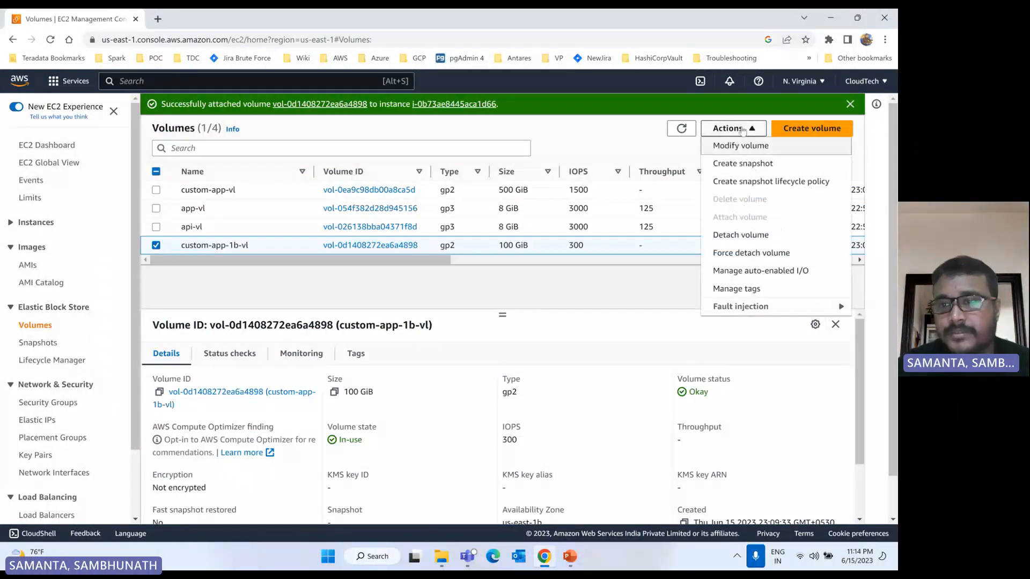
click(749, 238)
click(658, 365)
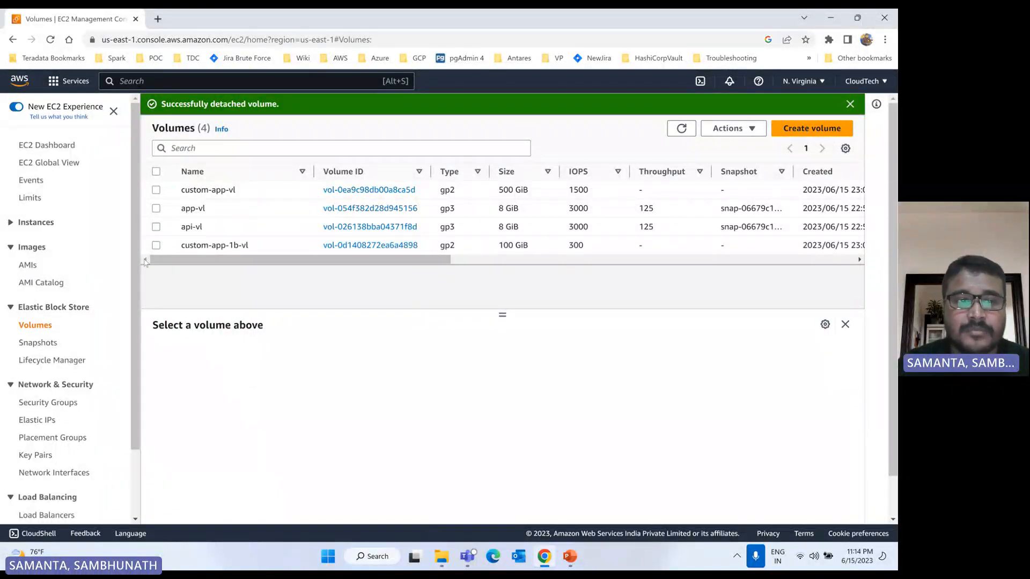
Step: Try to force detach the custom-app-1b-vl volume, entering the confirmation text detach
click(156, 246)
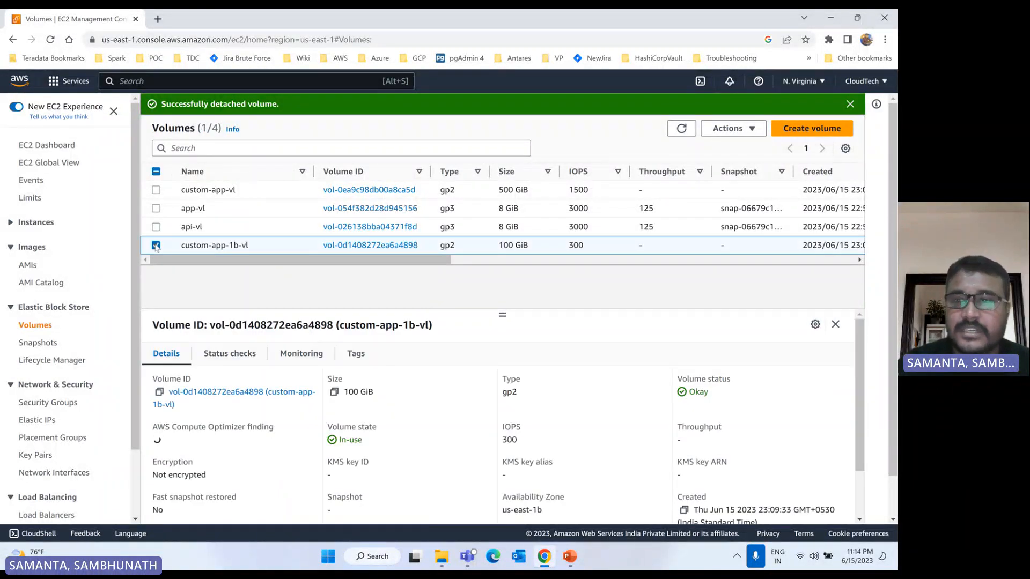
click(755, 130)
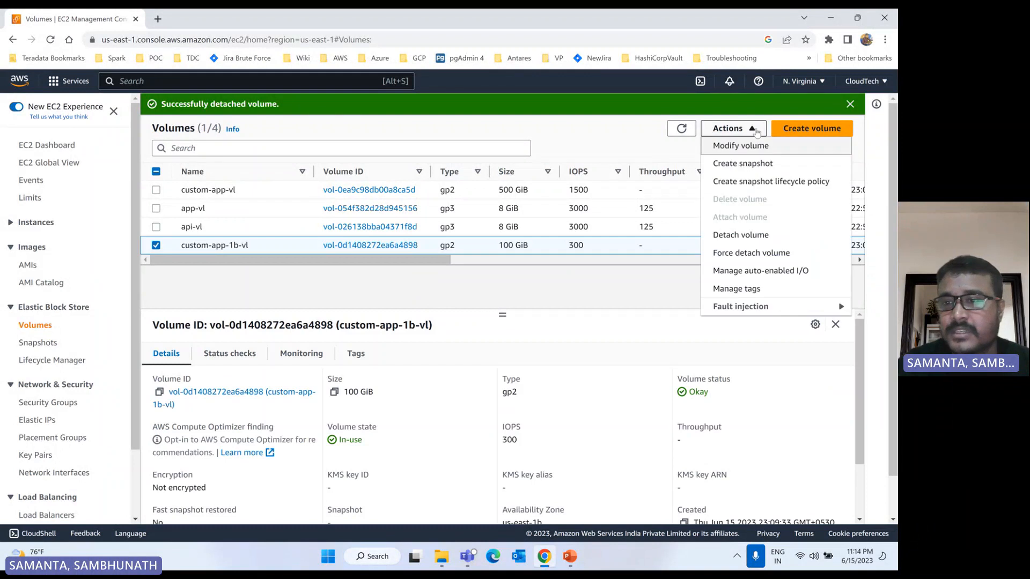
click(757, 238)
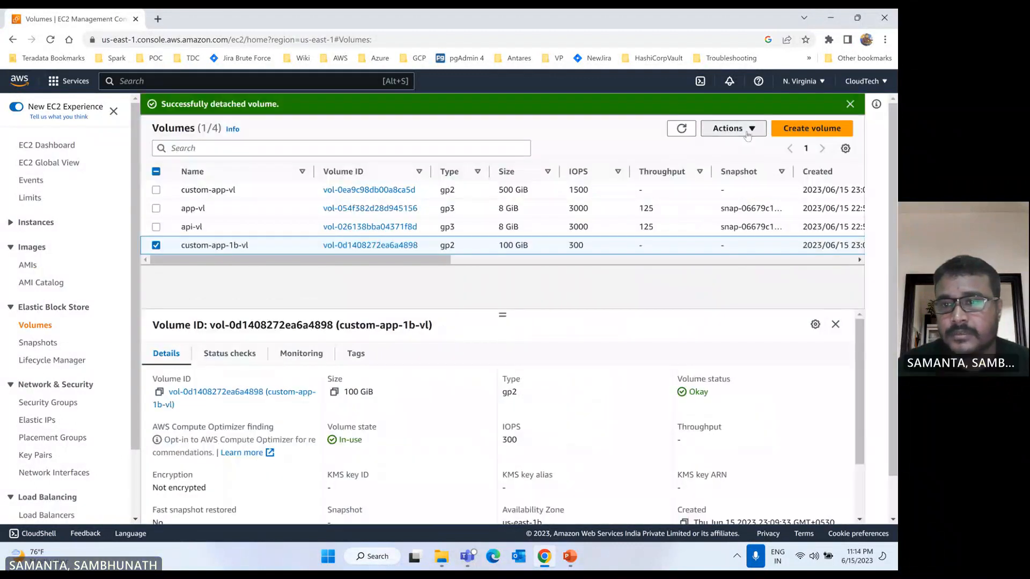
click(731, 128)
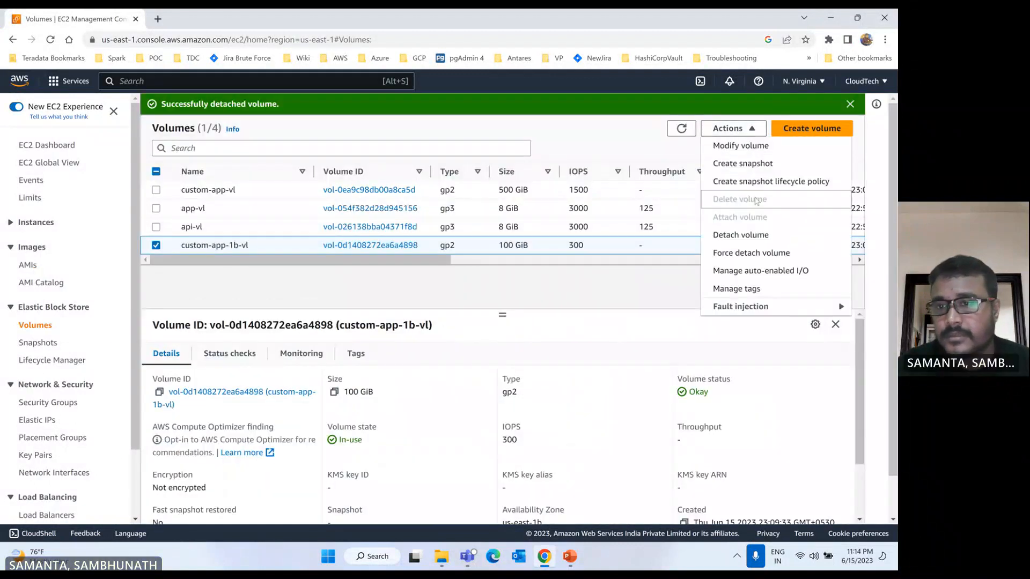
click(751, 254)
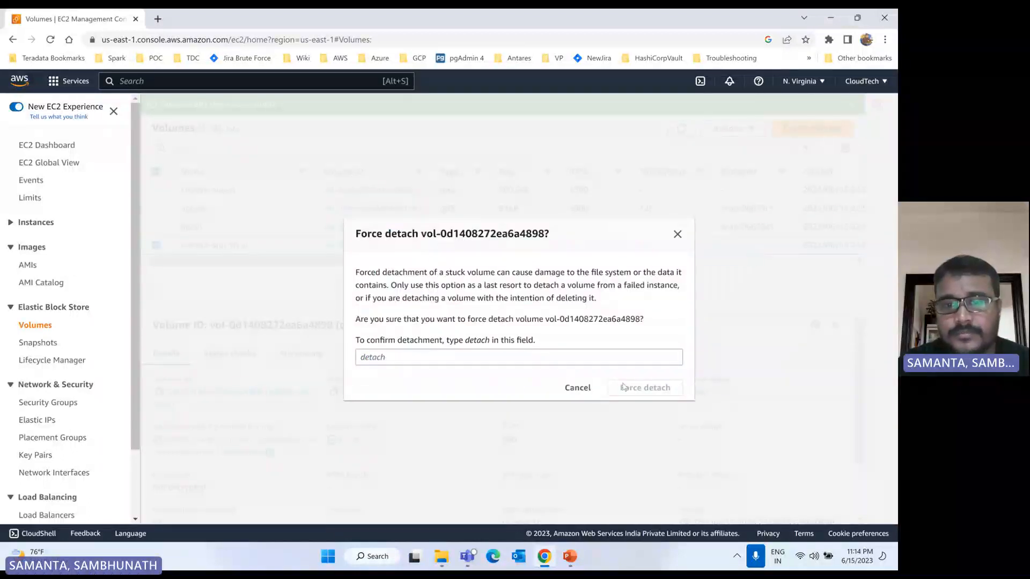
double_click(474, 340)
key(ctrl+c)
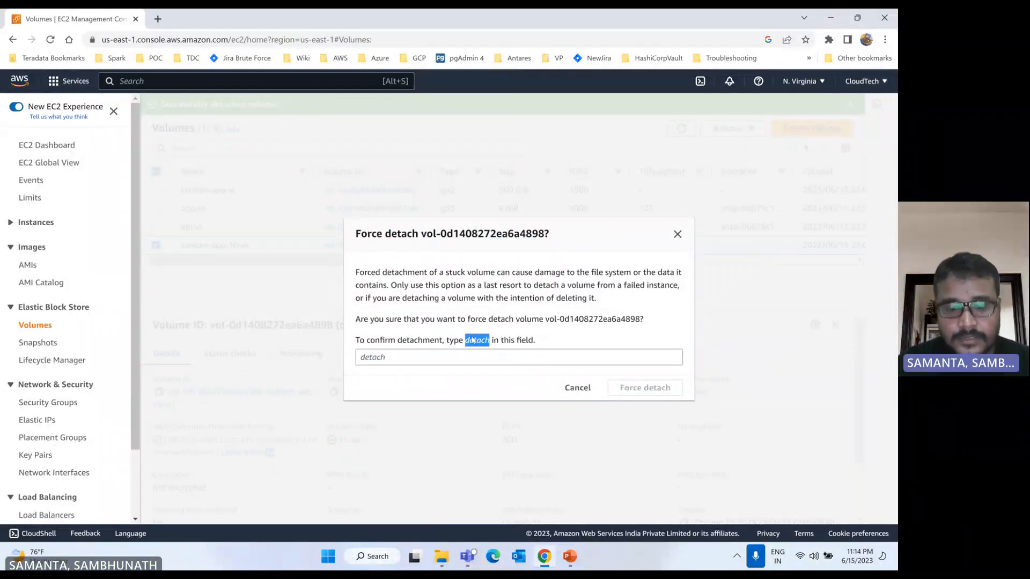
click(378, 356)
key(ctrl+v)
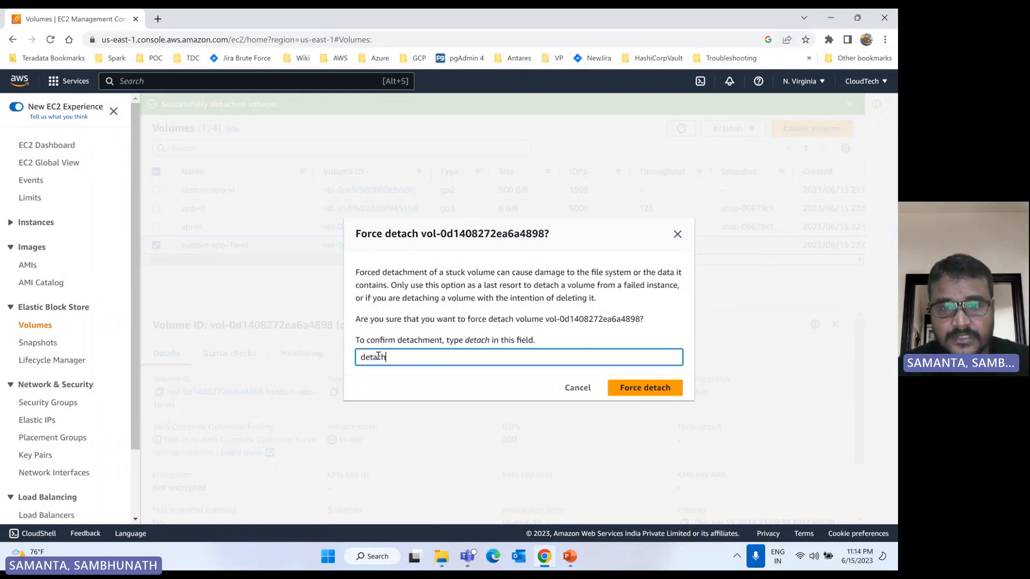
click(644, 389)
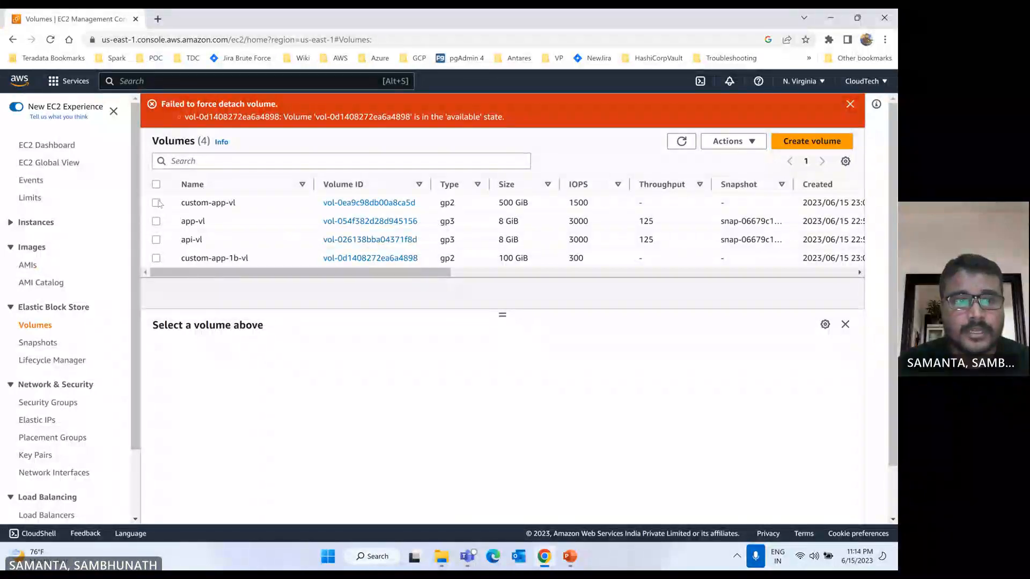
Step: Delete the 500 GiB custom-app-vl volume and dismiss the notification
click(156, 203)
click(738, 144)
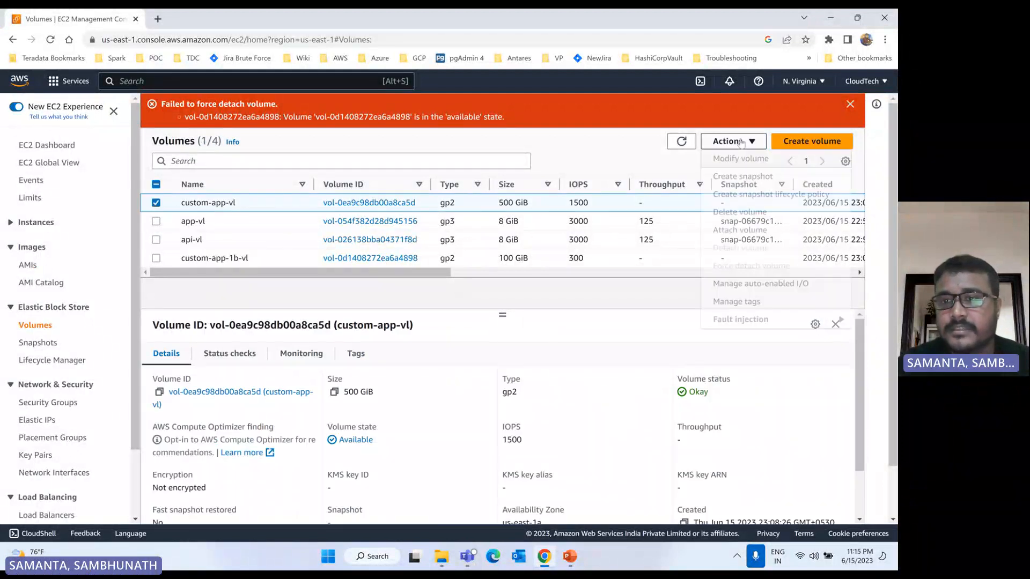
click(750, 213)
click(652, 376)
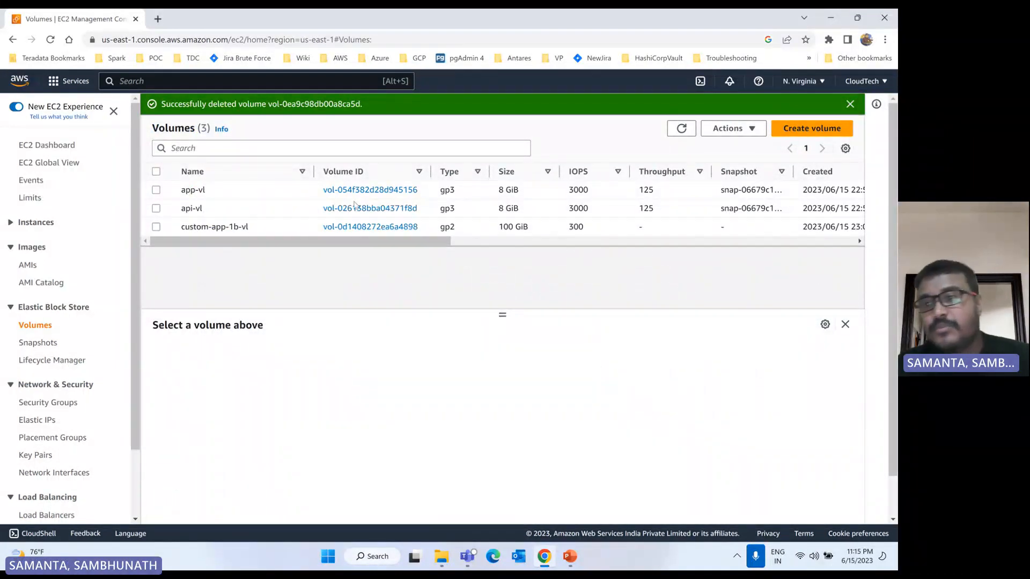
click(851, 105)
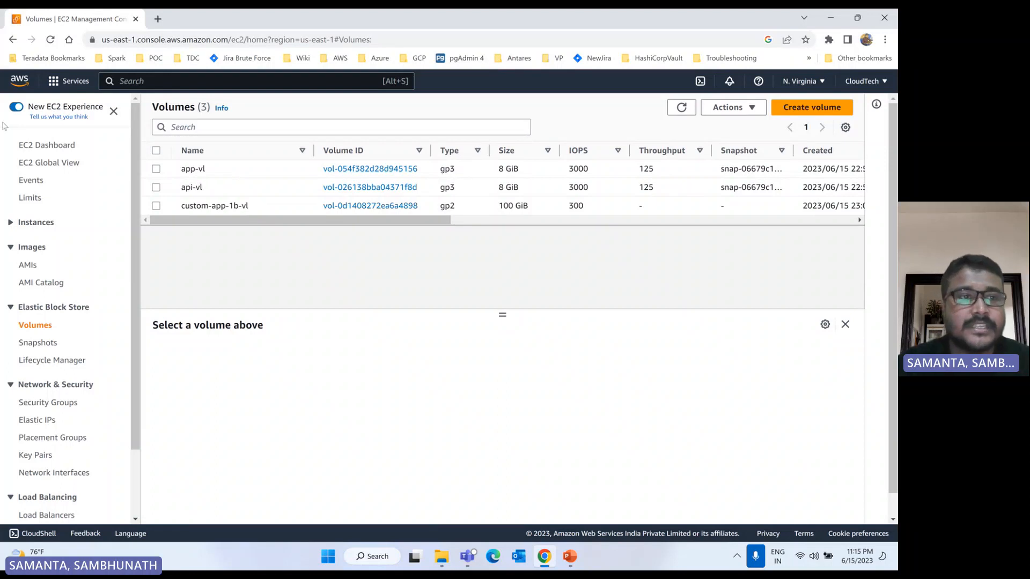
Step: Open the EC2 Dashboard in a new browser tab and show the running instances there
ctrl+click(42, 147)
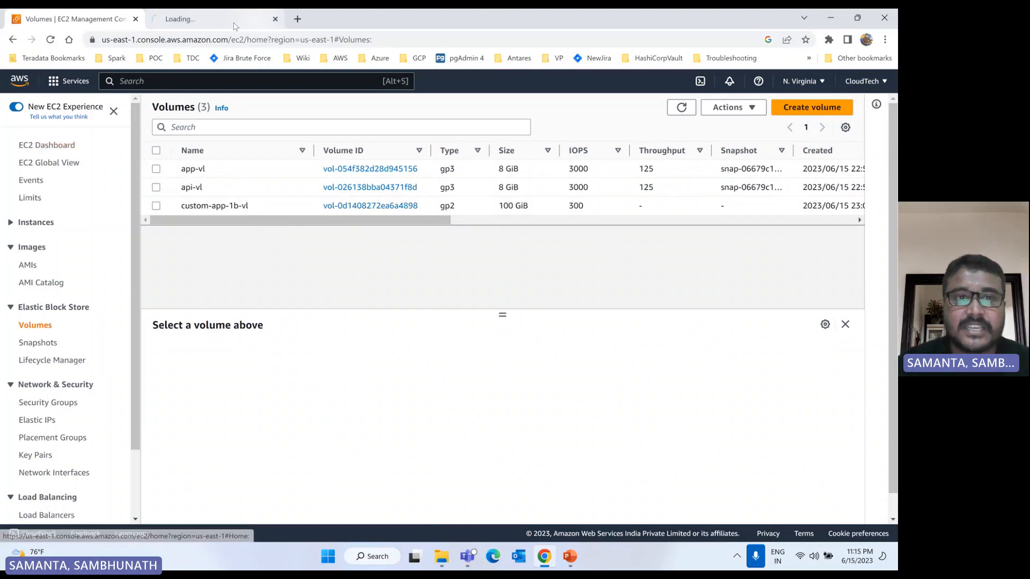
click(228, 23)
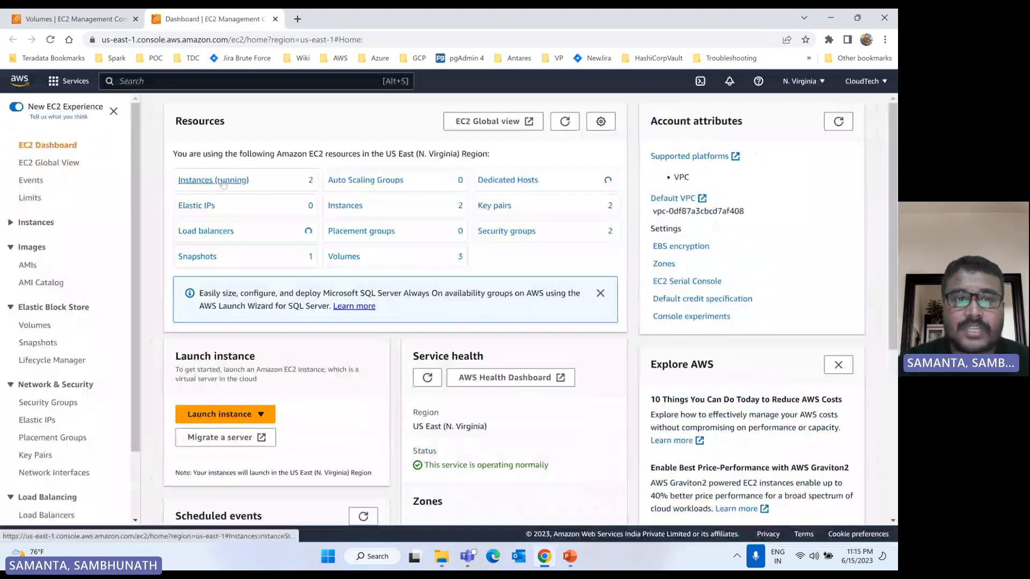
click(222, 183)
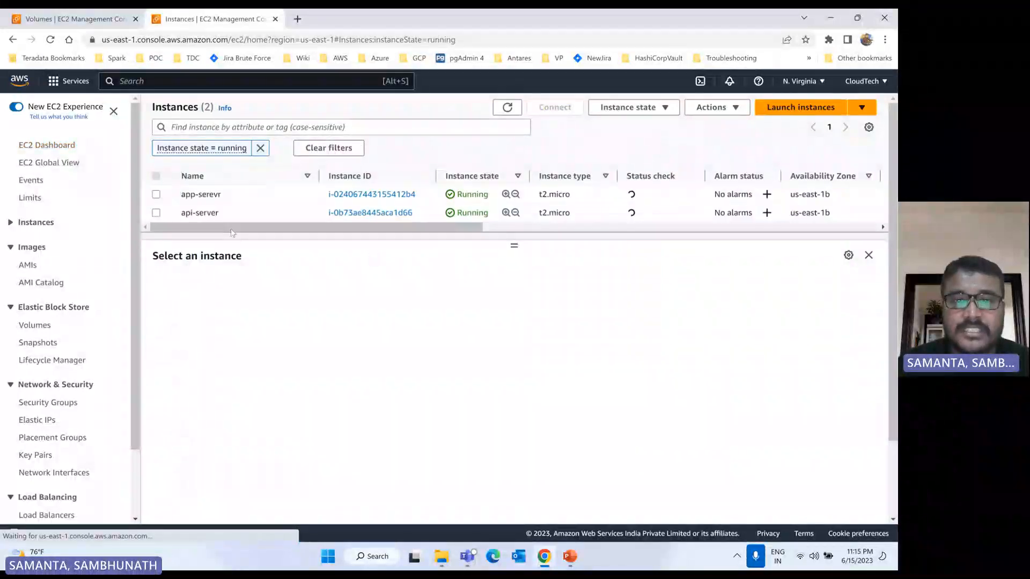
Step: Terminate the app-serevr instance
click(156, 195)
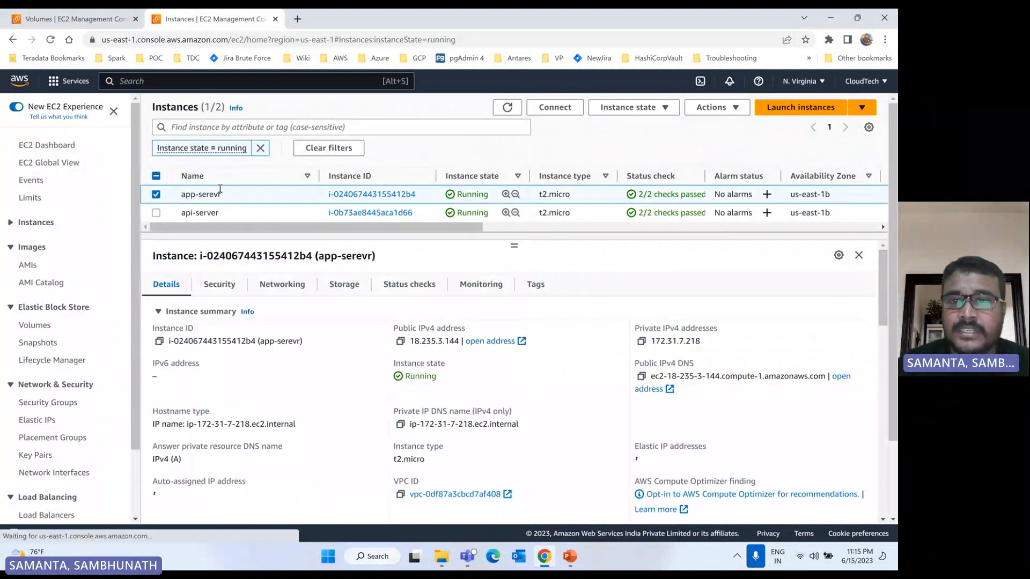
click(735, 108)
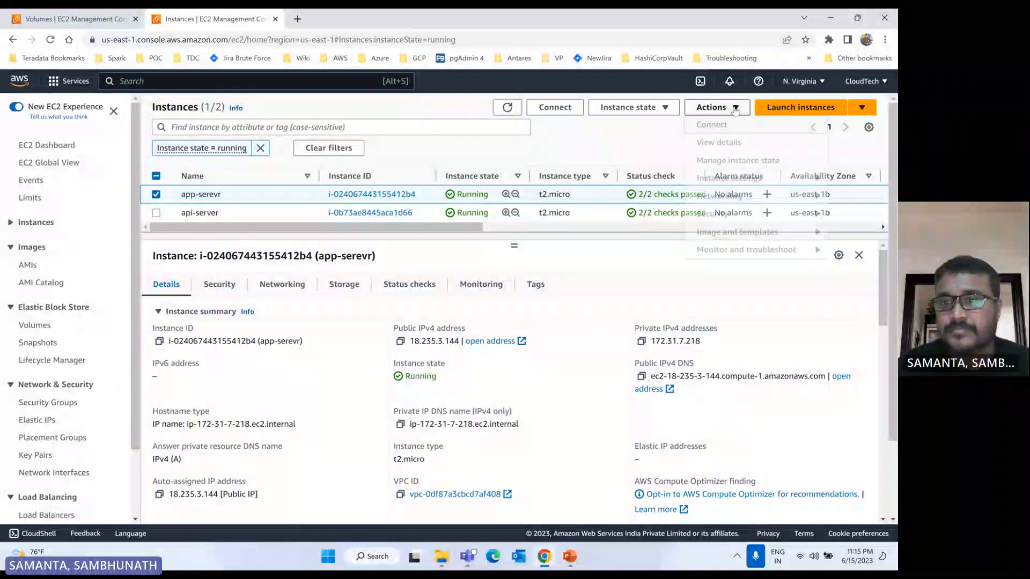
click(664, 109)
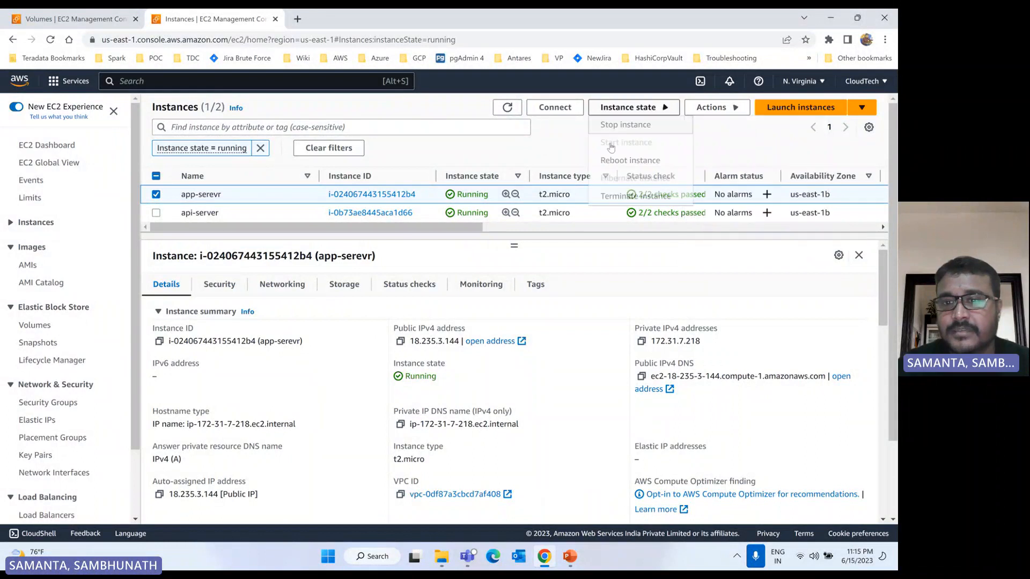
click(650, 107)
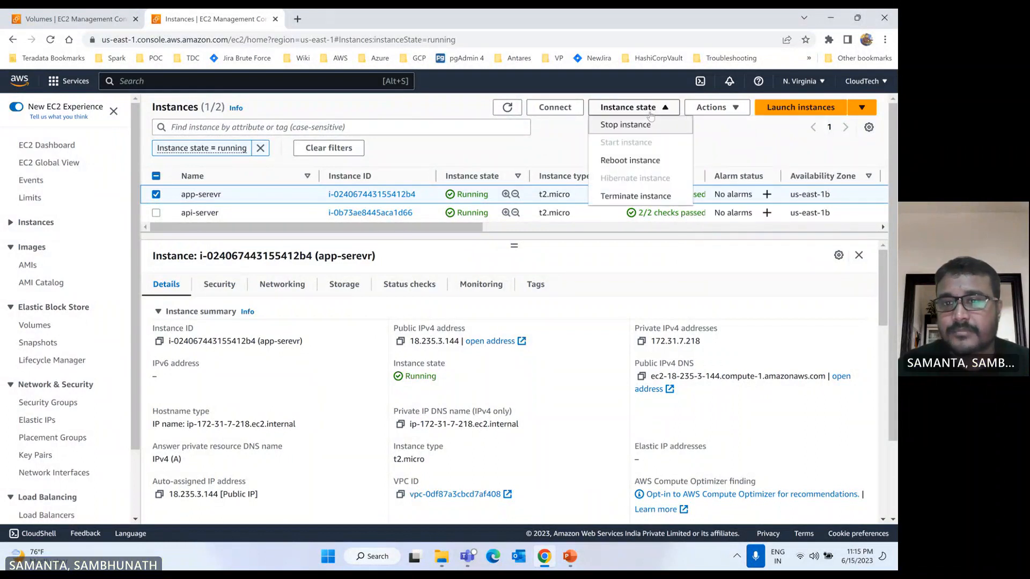
click(625, 197)
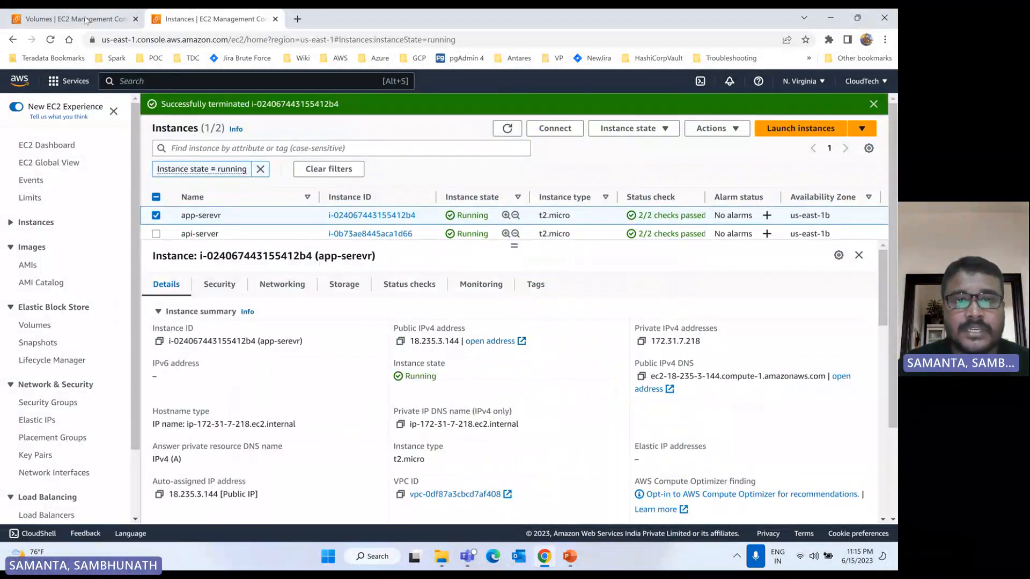
Step: Check the state of the app-serevr instance and whether the app-vl volume is still listed, refreshing the instance and volume lists
click(86, 20)
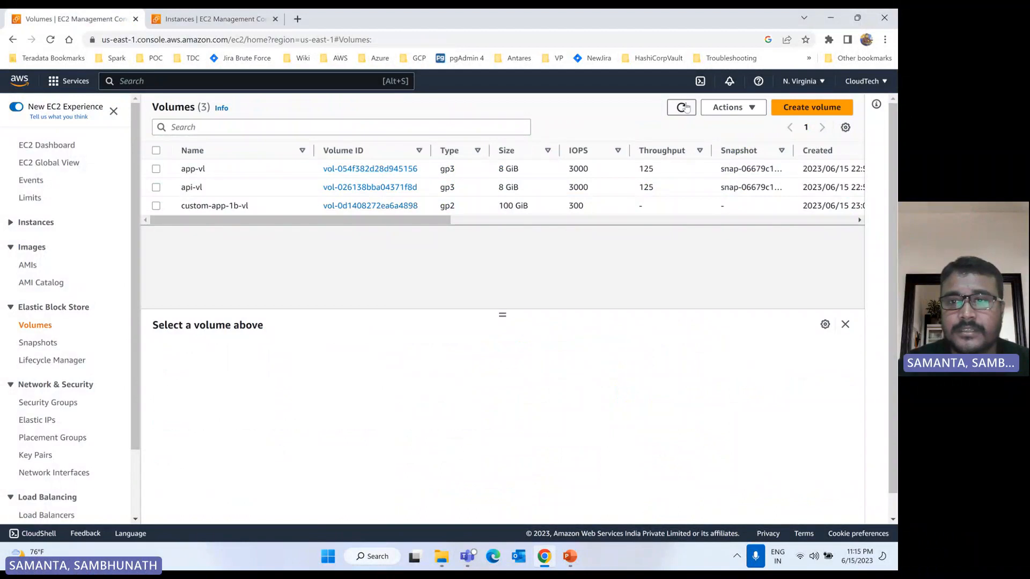
click(681, 107)
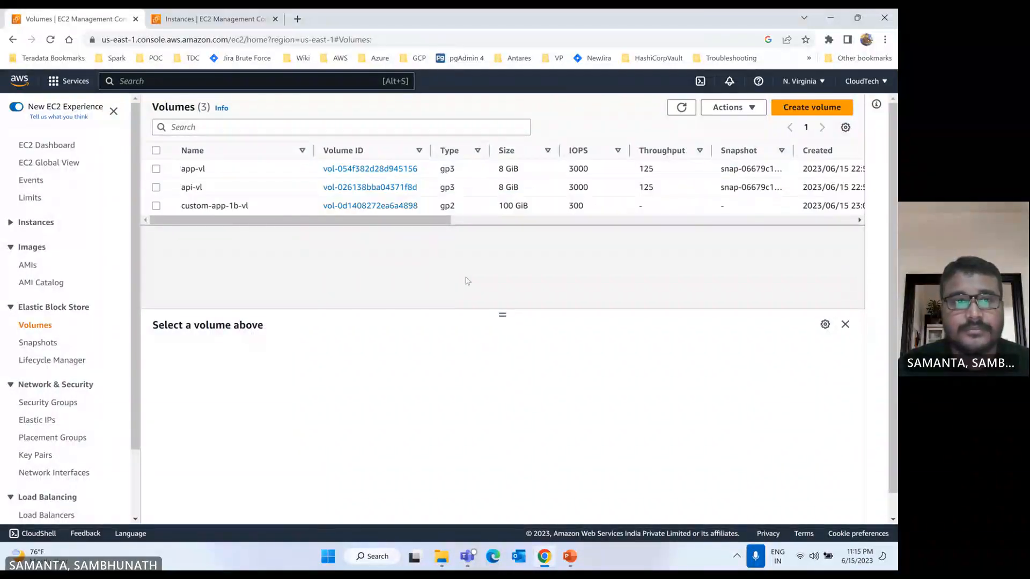
click(206, 17)
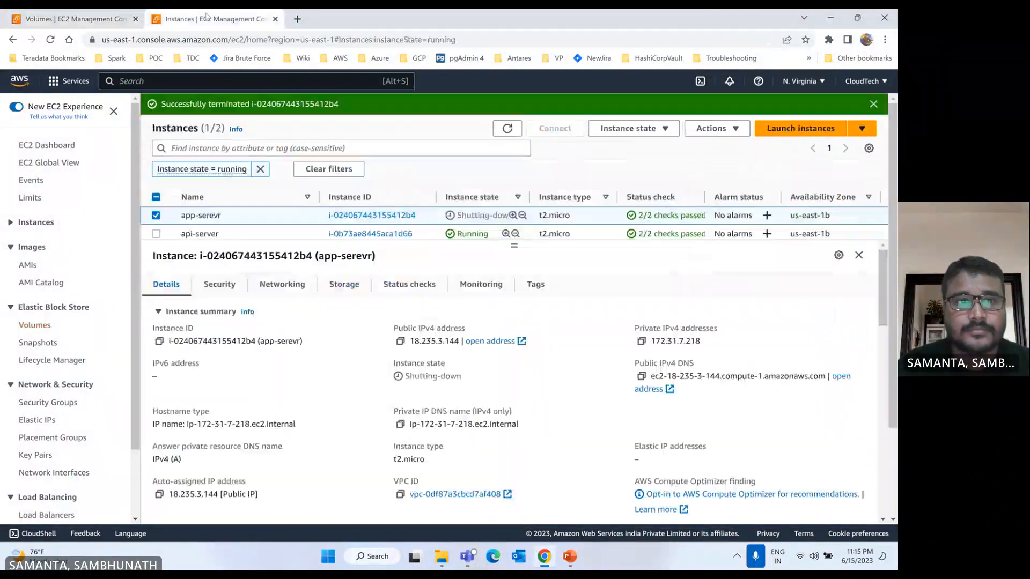
click(506, 128)
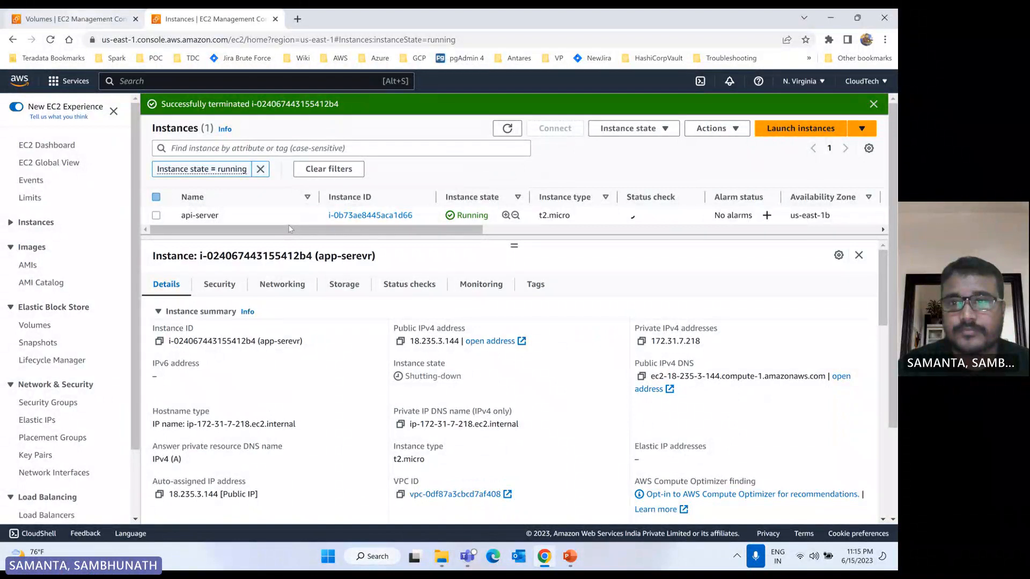
key(ctrl+shift+Tab)
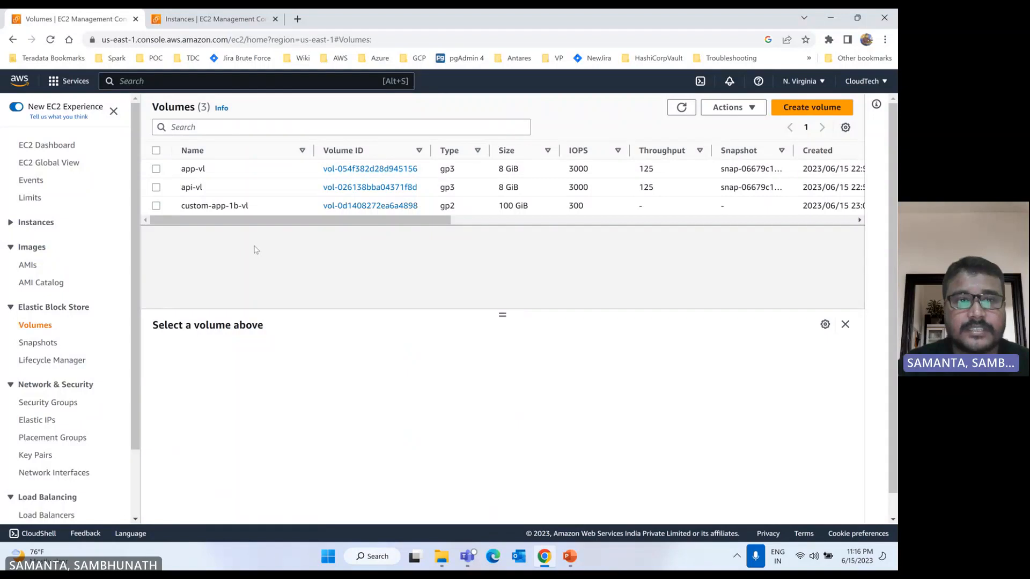
click(230, 22)
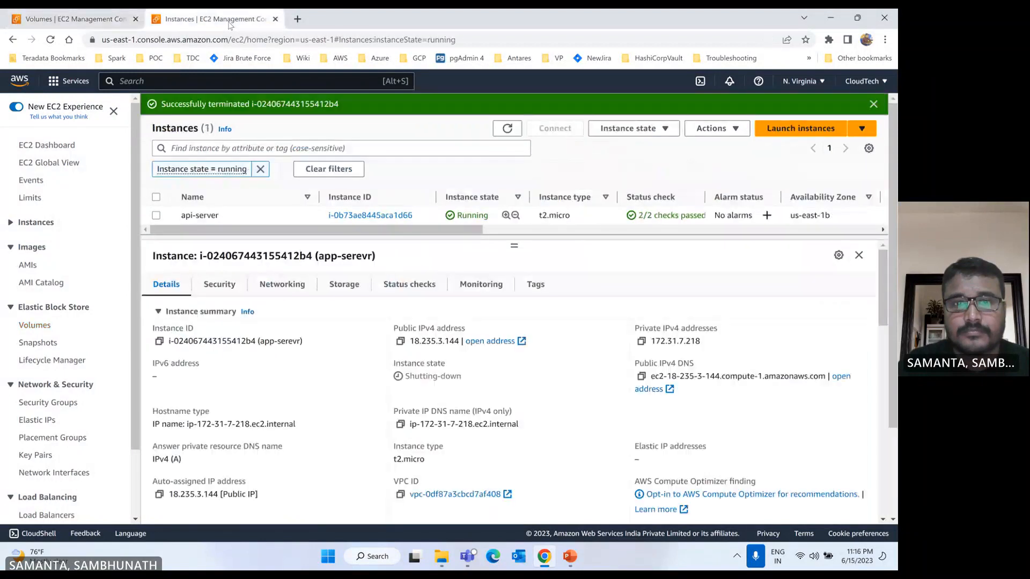
click(505, 131)
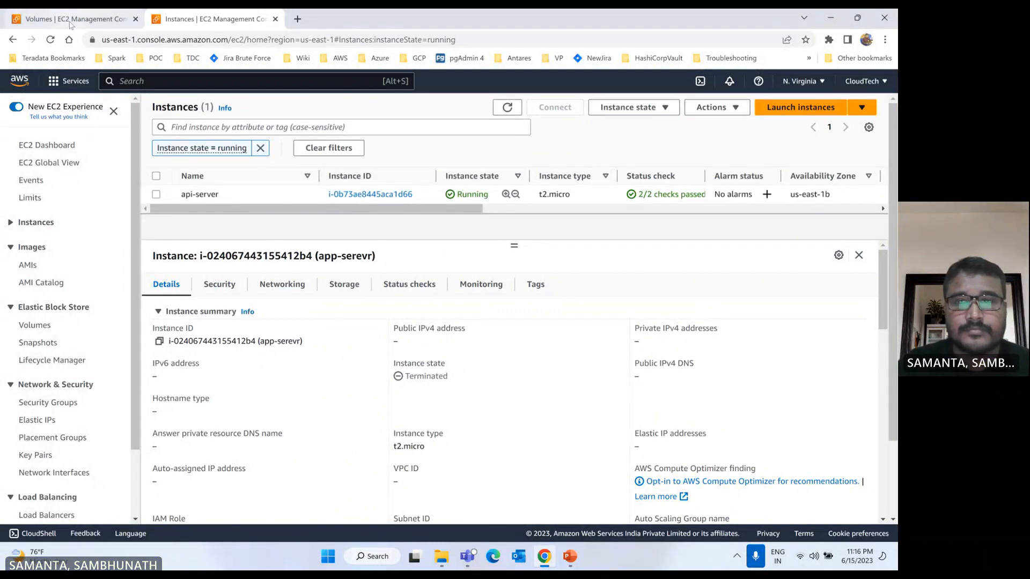
click(71, 22)
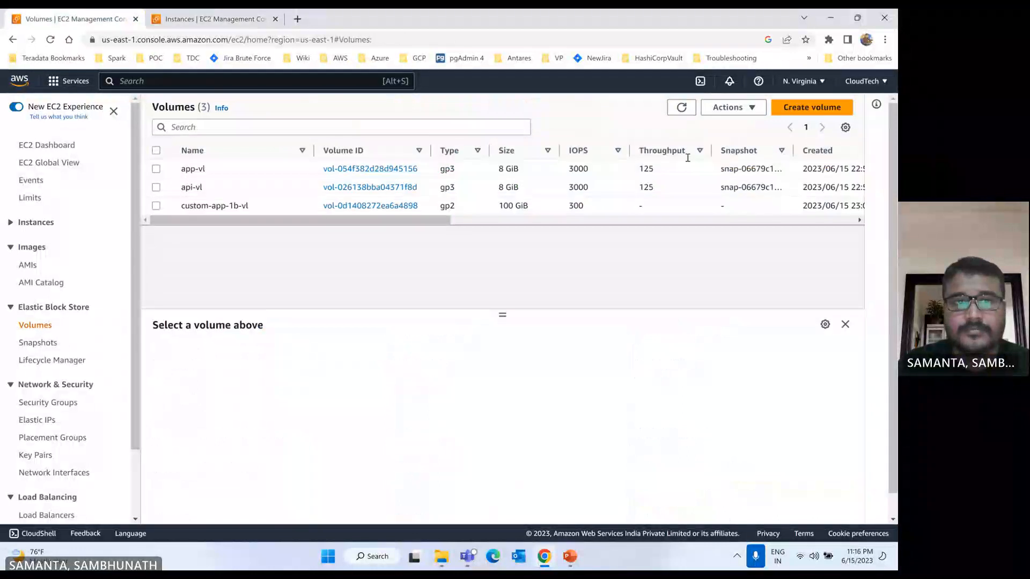
click(681, 107)
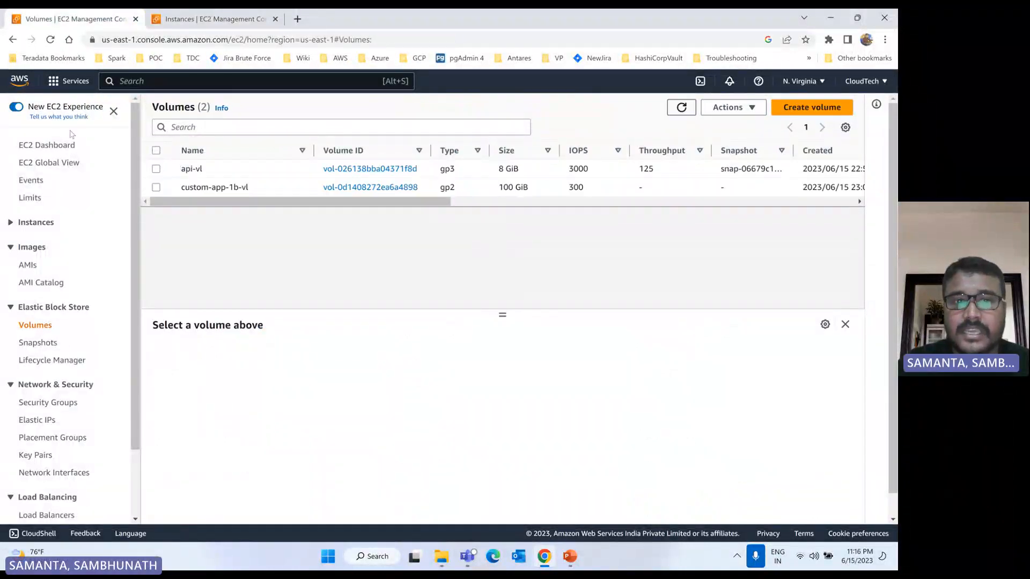